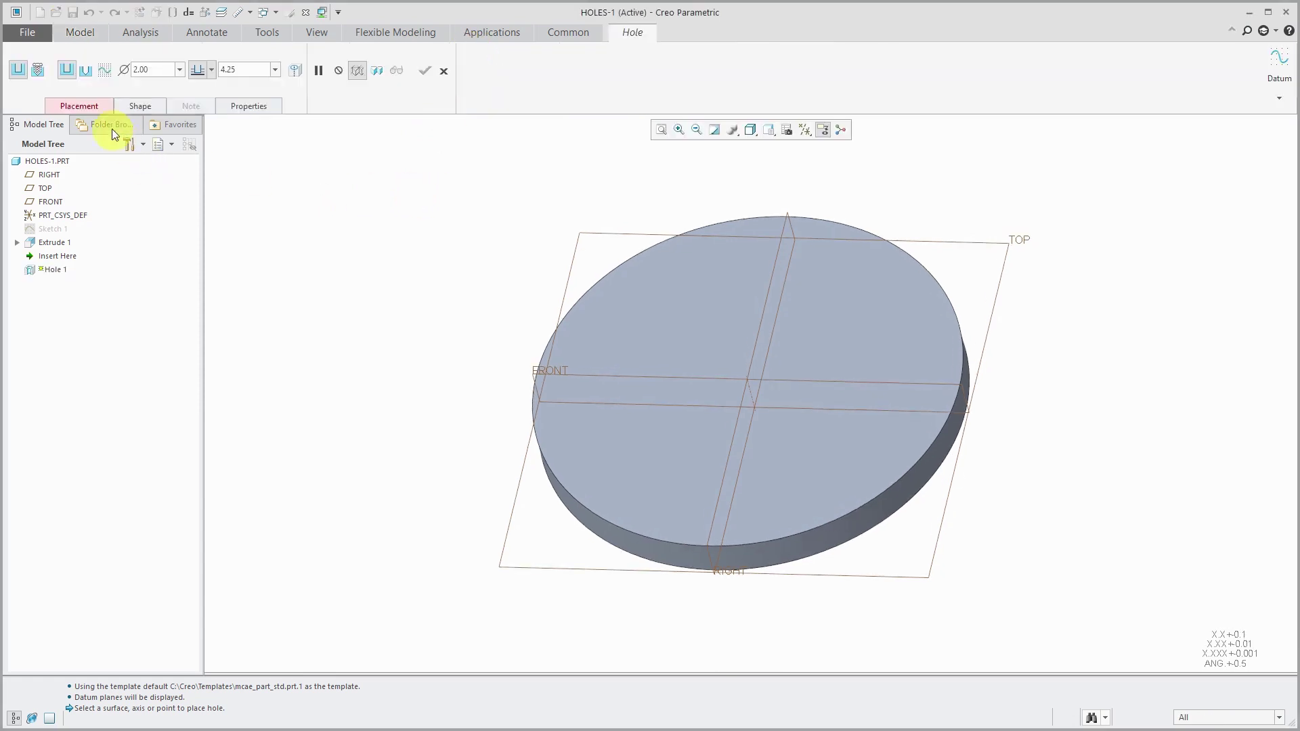
# Show the Placement settings for the new hole on the disk.
pyautogui.click(99, 105)
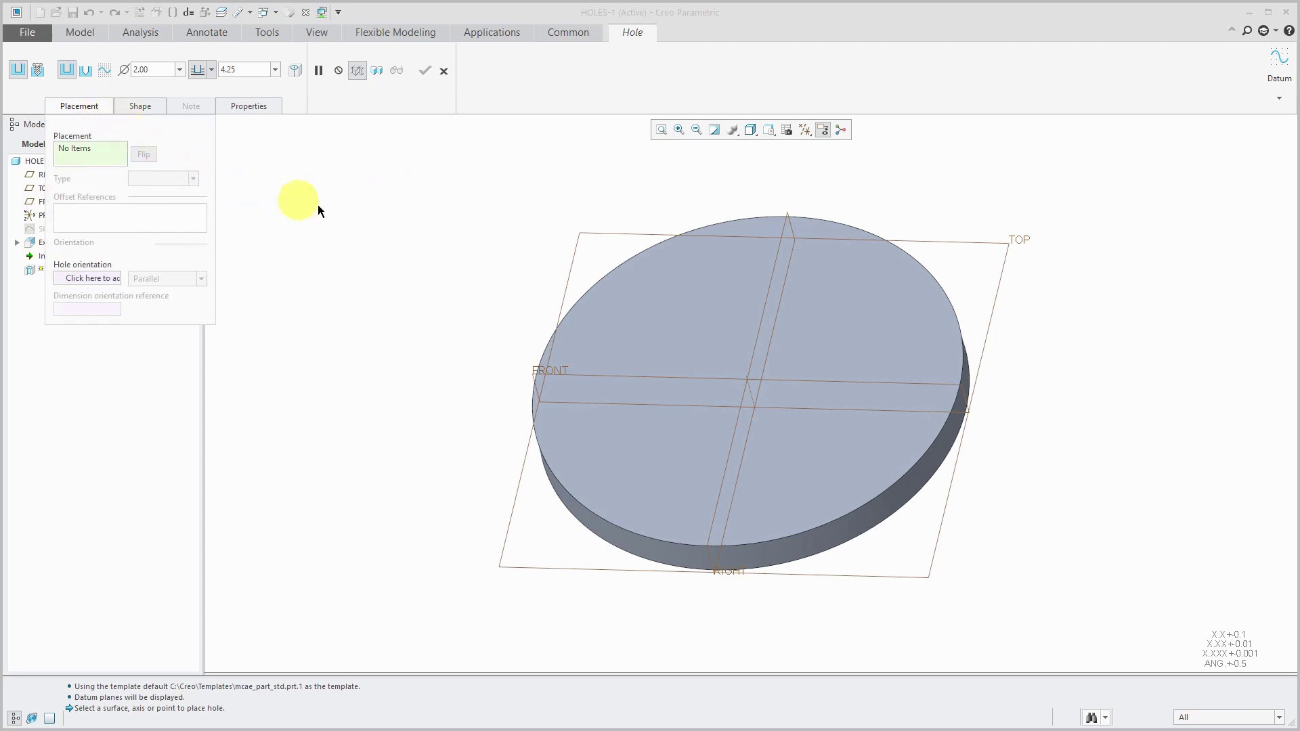
# Place the hole on the disk's top face using Coaxial placement type.
pyautogui.click(696, 294)
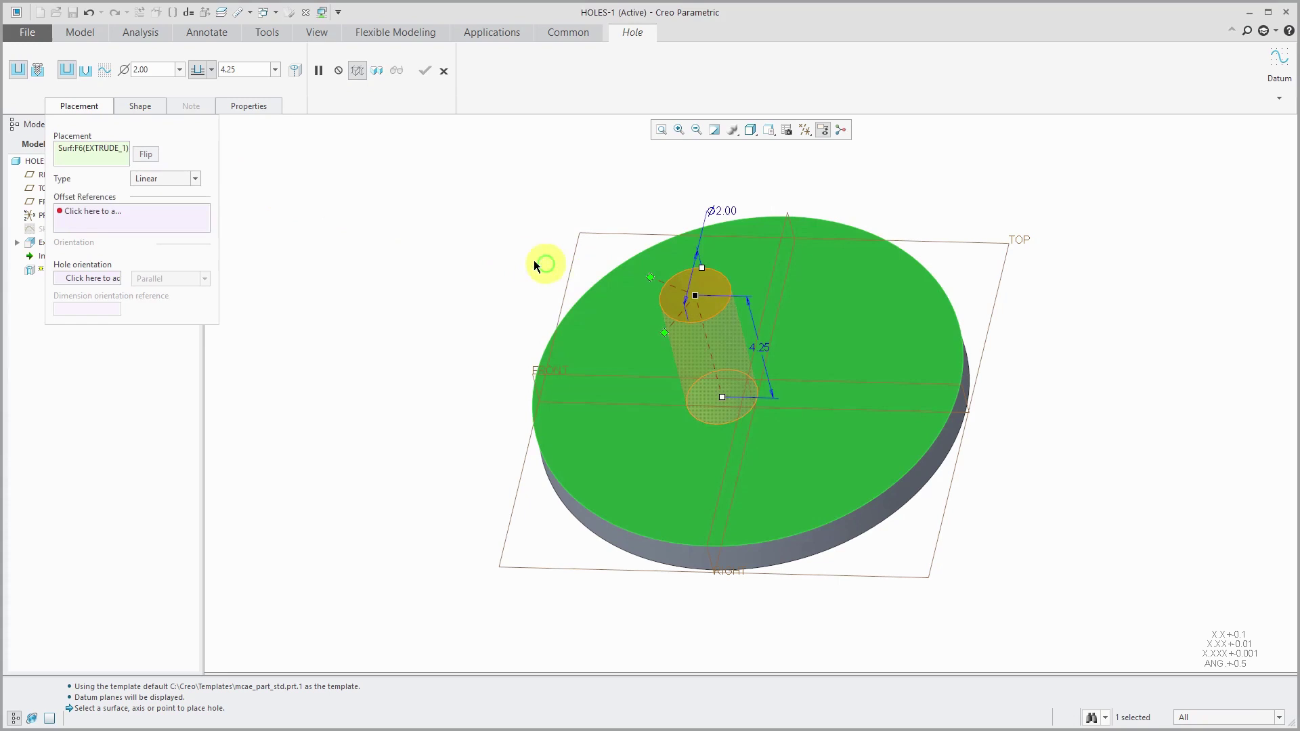
pyautogui.click(194, 179)
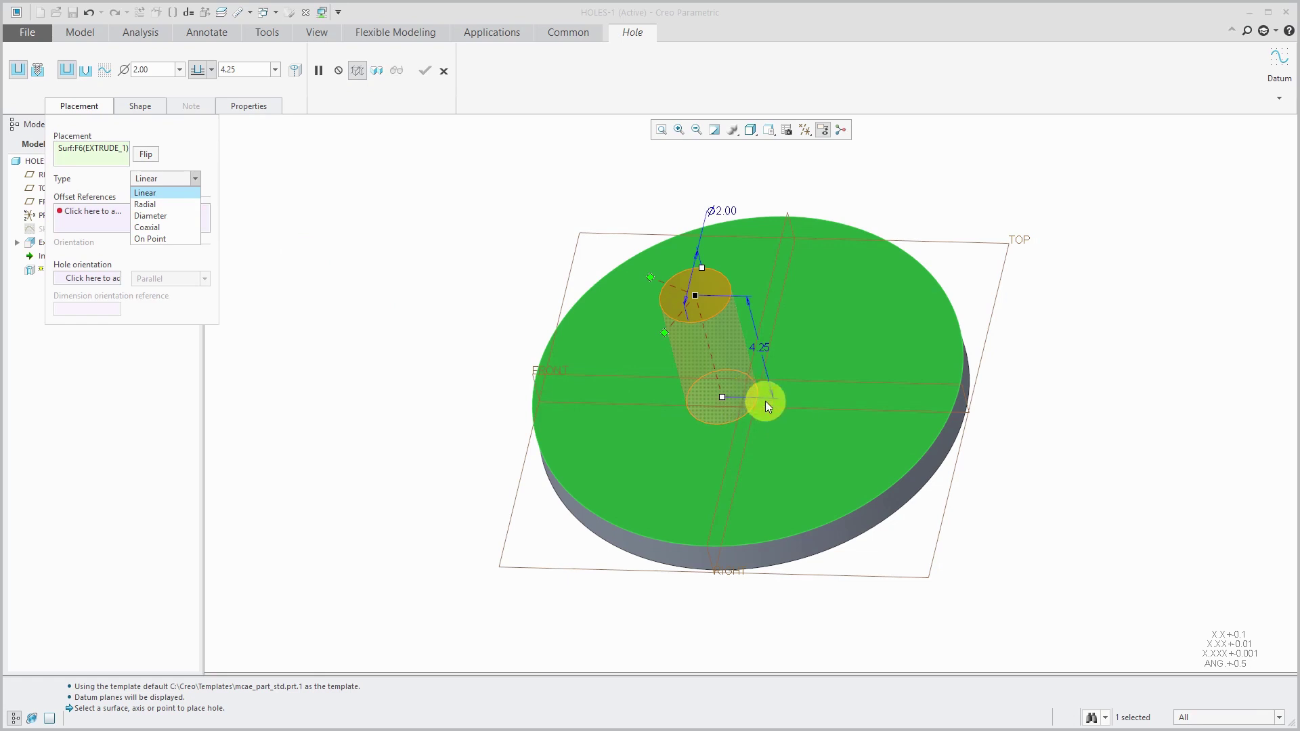
pyautogui.click(175, 226)
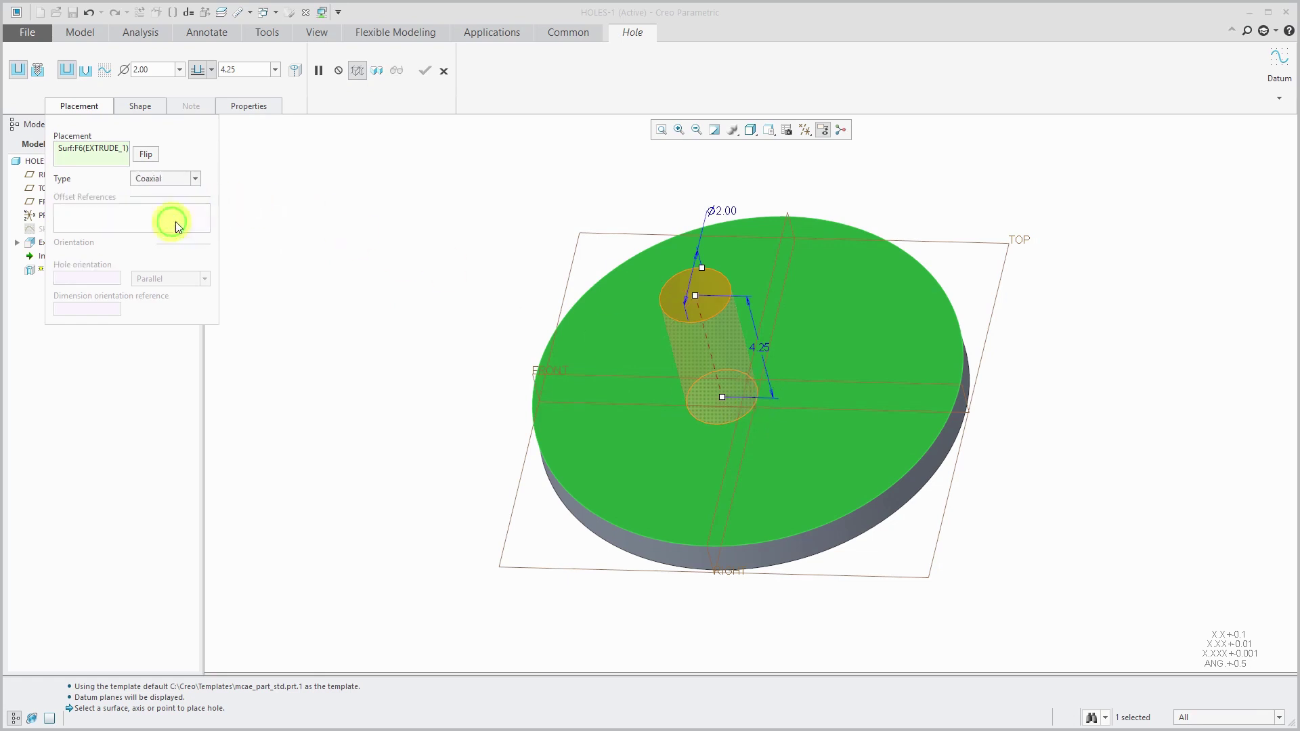
# Centre the hole on axis A_1, set its diameter to 6.00, and make it cut through the disk.
pyautogui.click(753, 398)
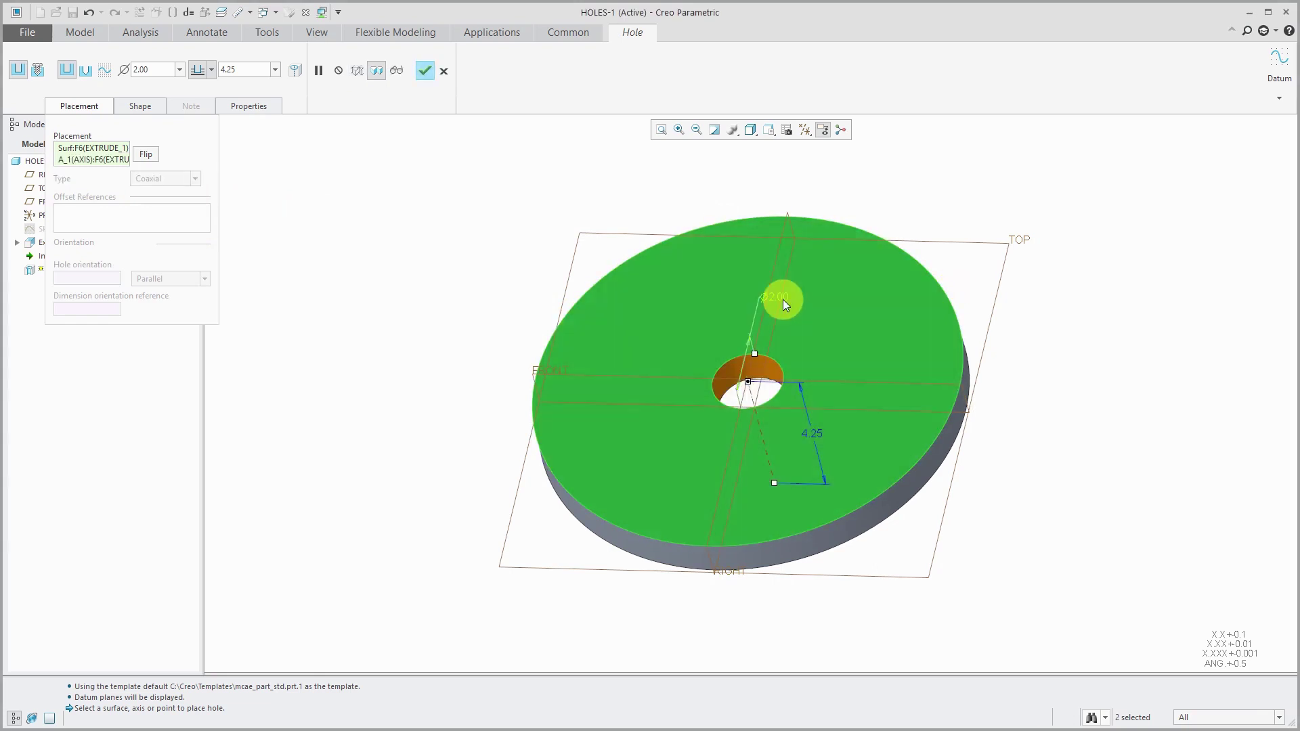
pyautogui.doubleClick(783, 300)
pyautogui.write('6')
pyautogui.press('Return')
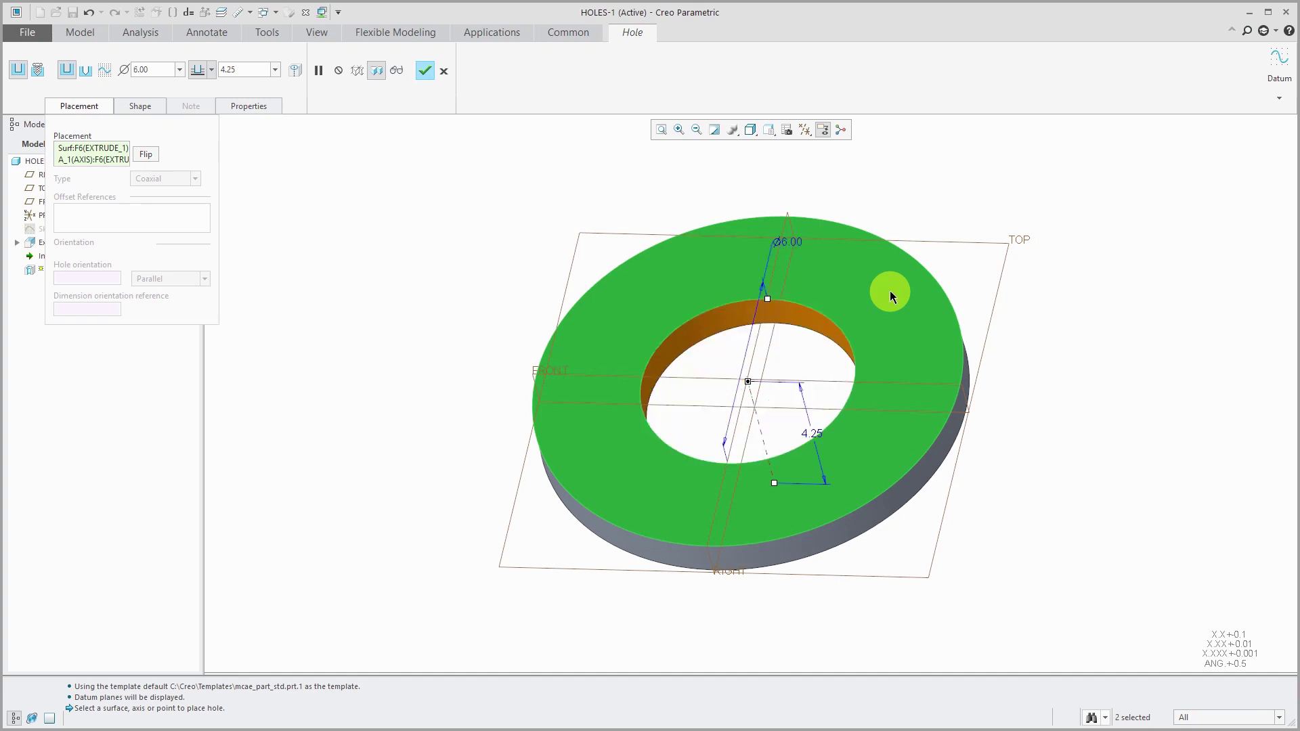
pyautogui.rightClick(773, 482)
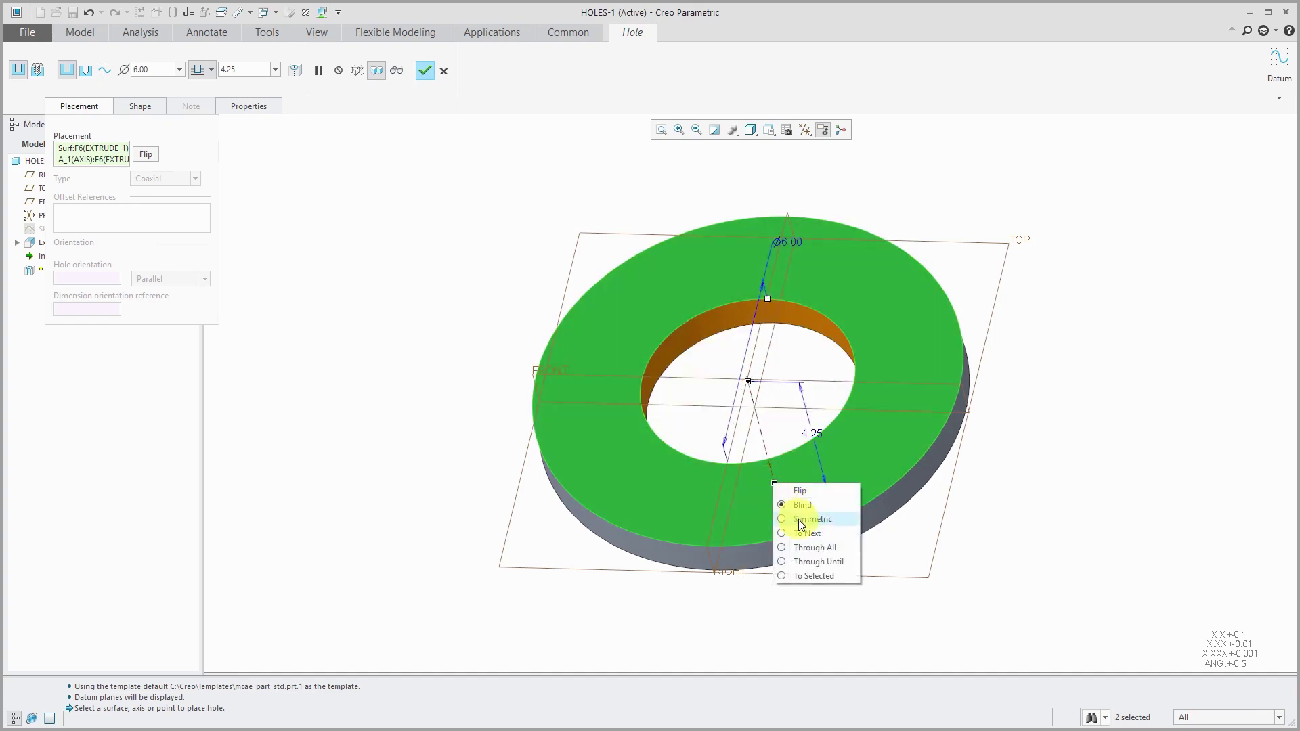
pyautogui.click(809, 546)
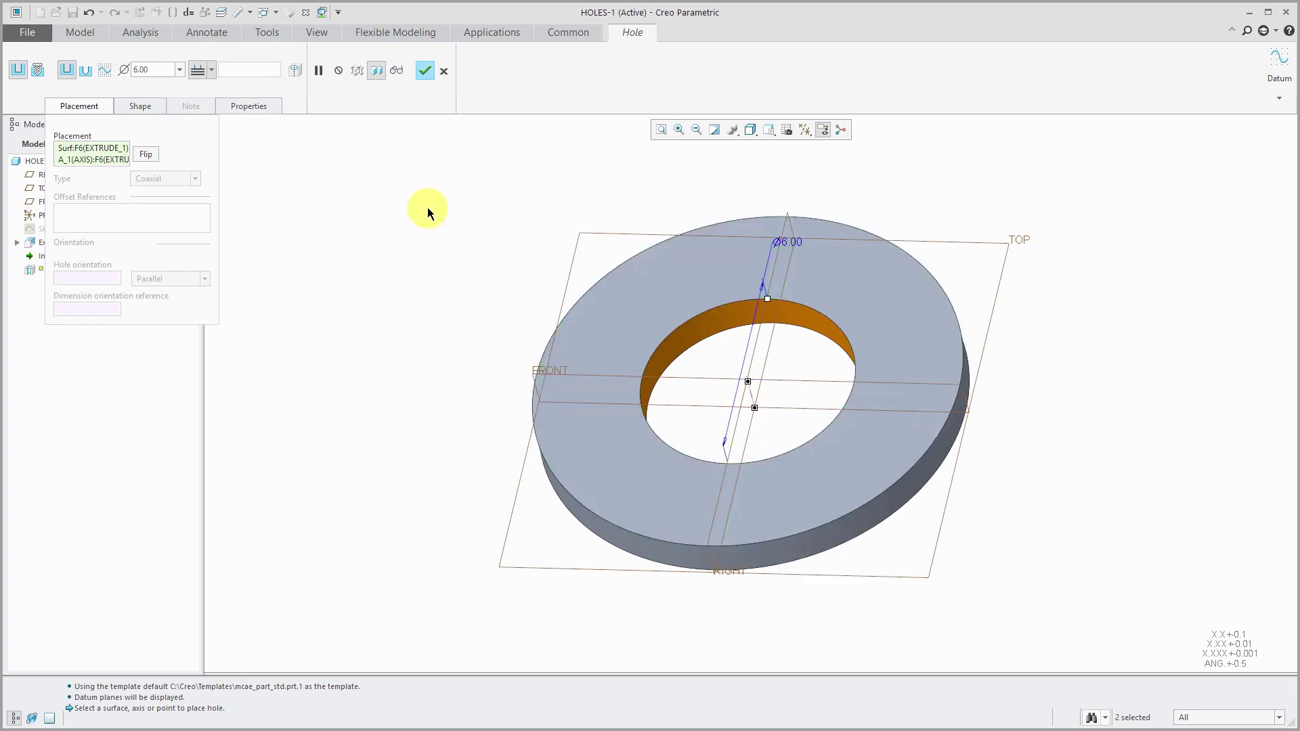
# Discard the current hole and start a fresh Hole feature with its placement settings shown.
pyautogui.click(444, 70)
pyautogui.click(643, 398)
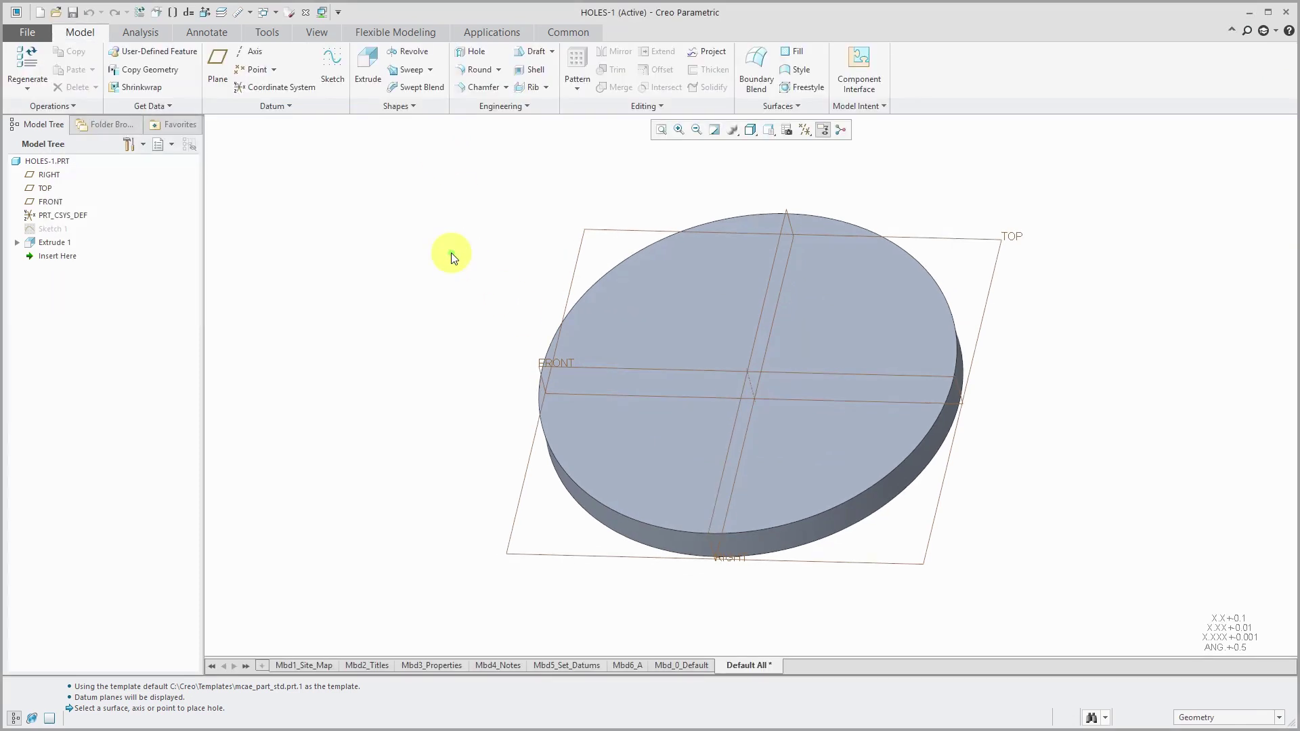
pyautogui.click(476, 51)
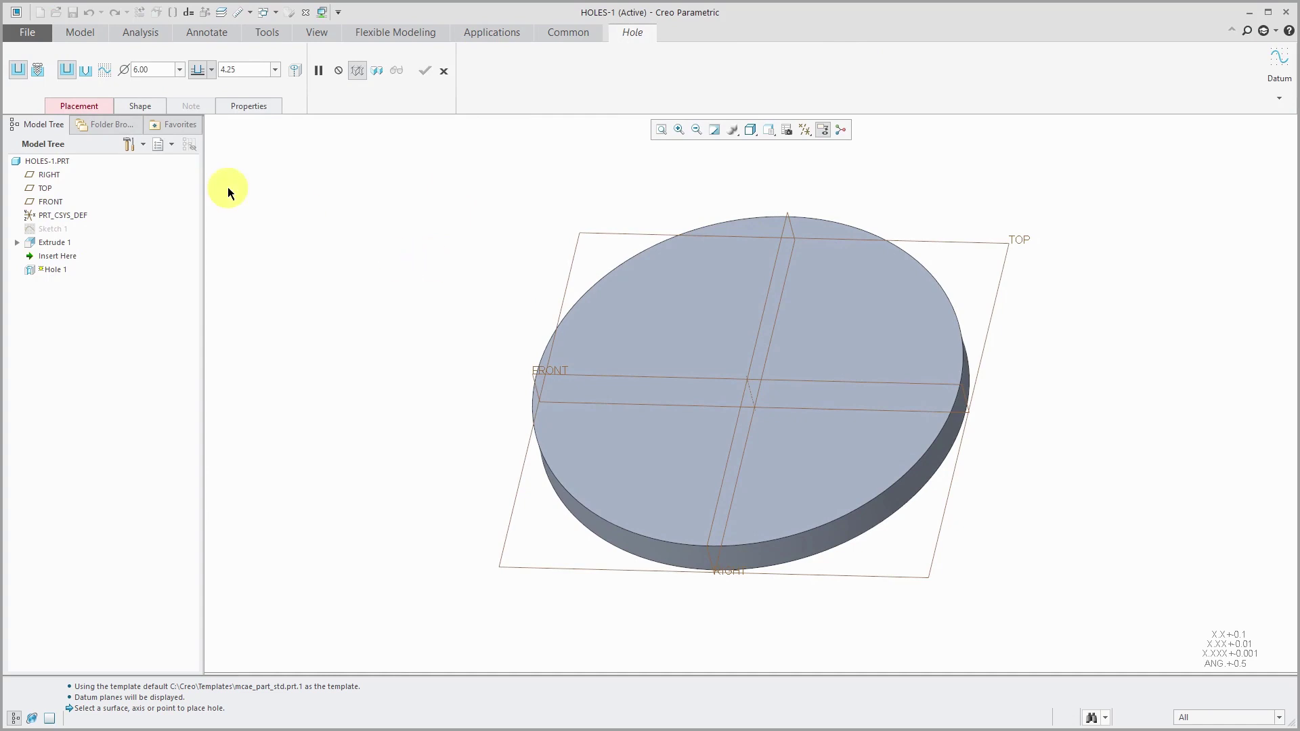
pyautogui.click(95, 105)
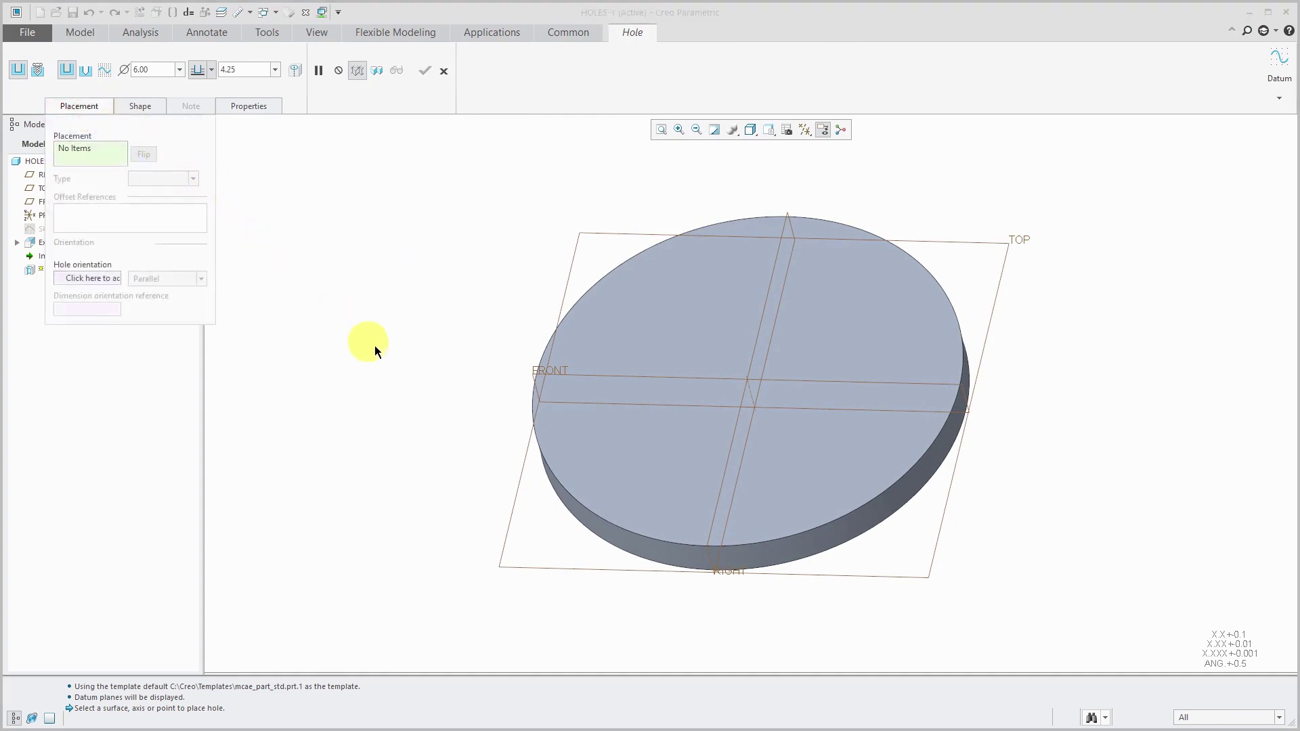
# Reference axis A_1 and the disk's top face, with hole depth To Next.
pyautogui.click(753, 392)
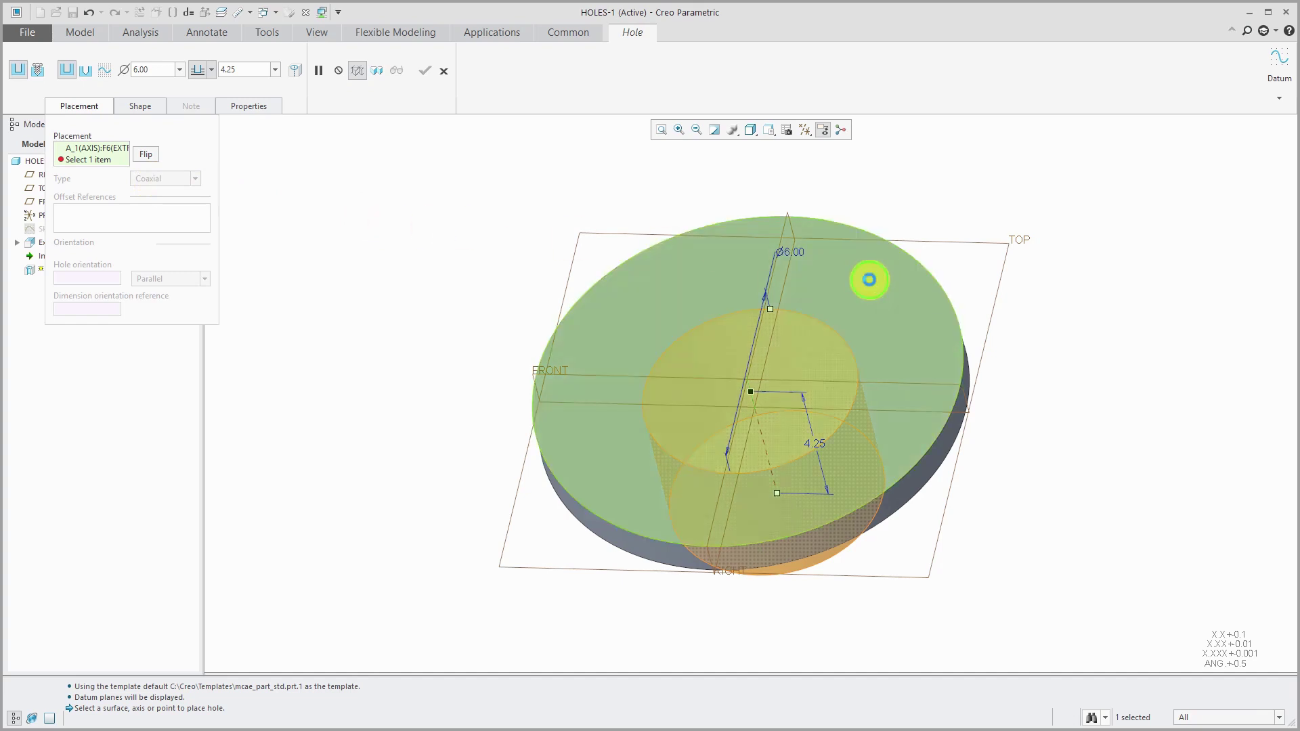
pyautogui.click(869, 279)
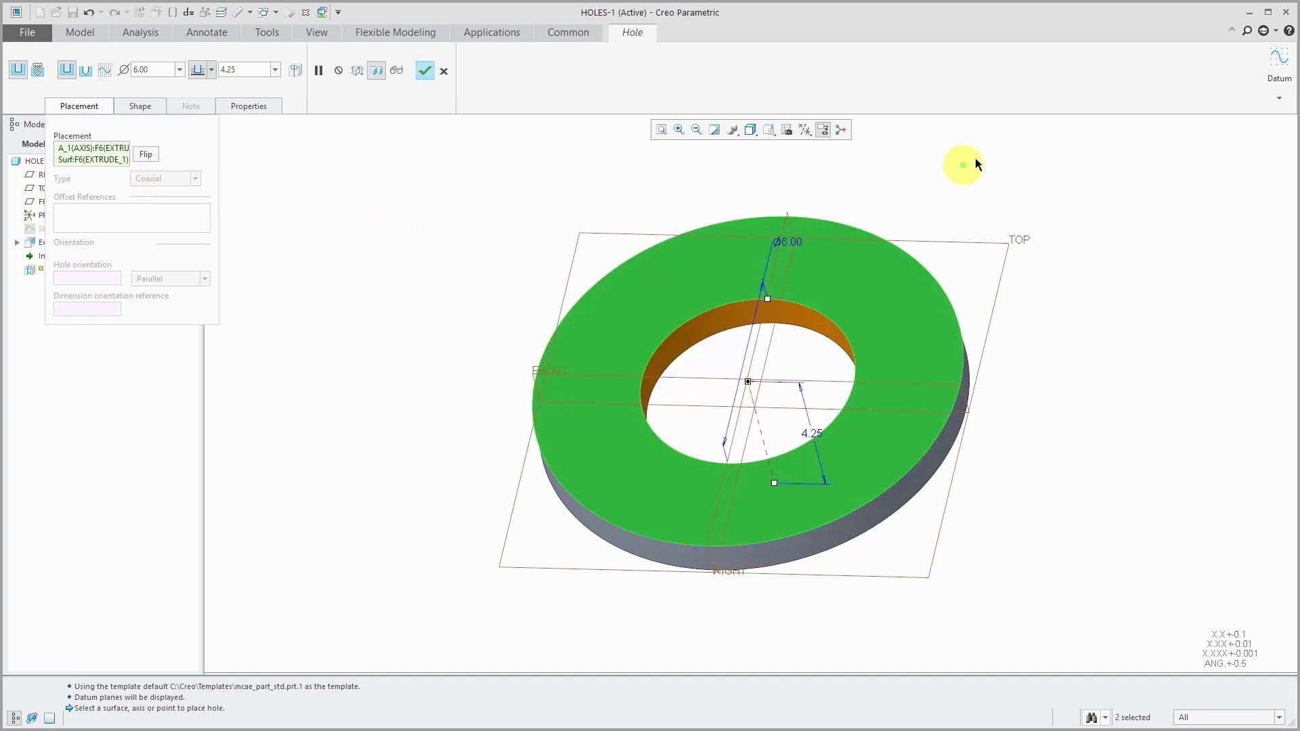
pyautogui.rightClick(774, 482)
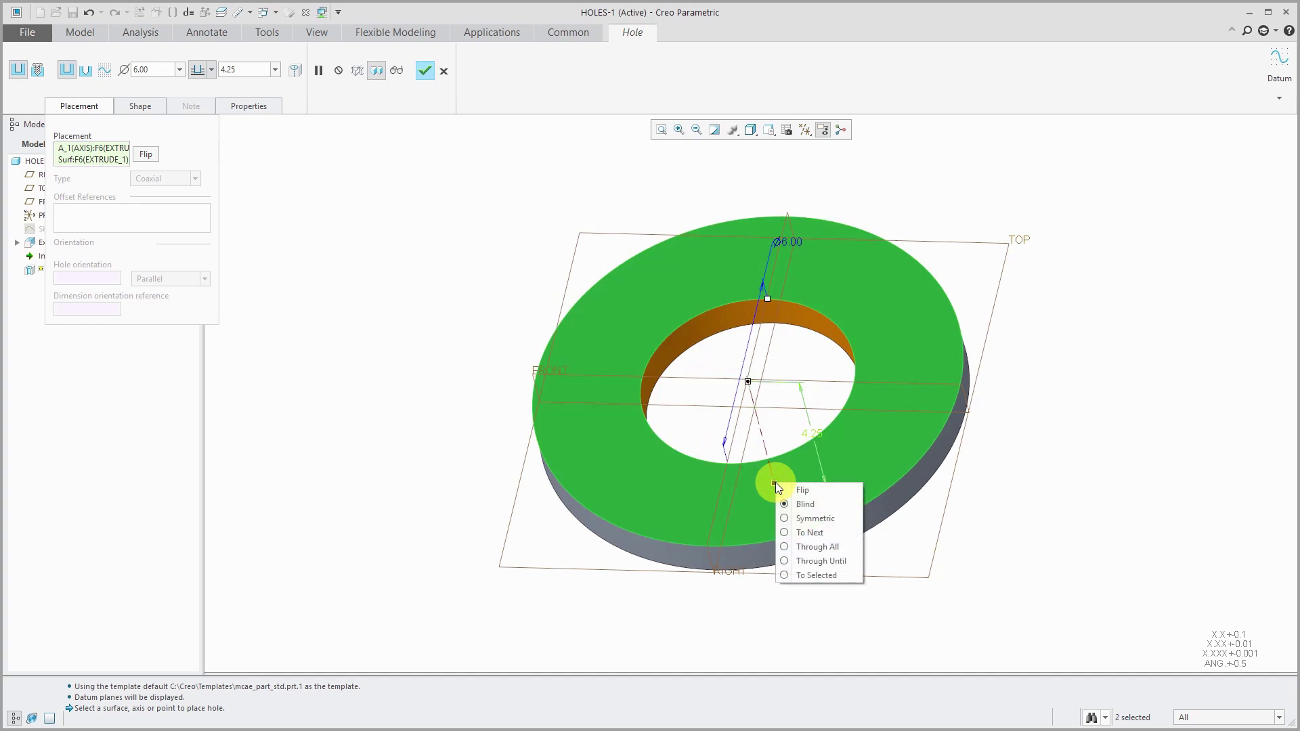
pyautogui.click(814, 534)
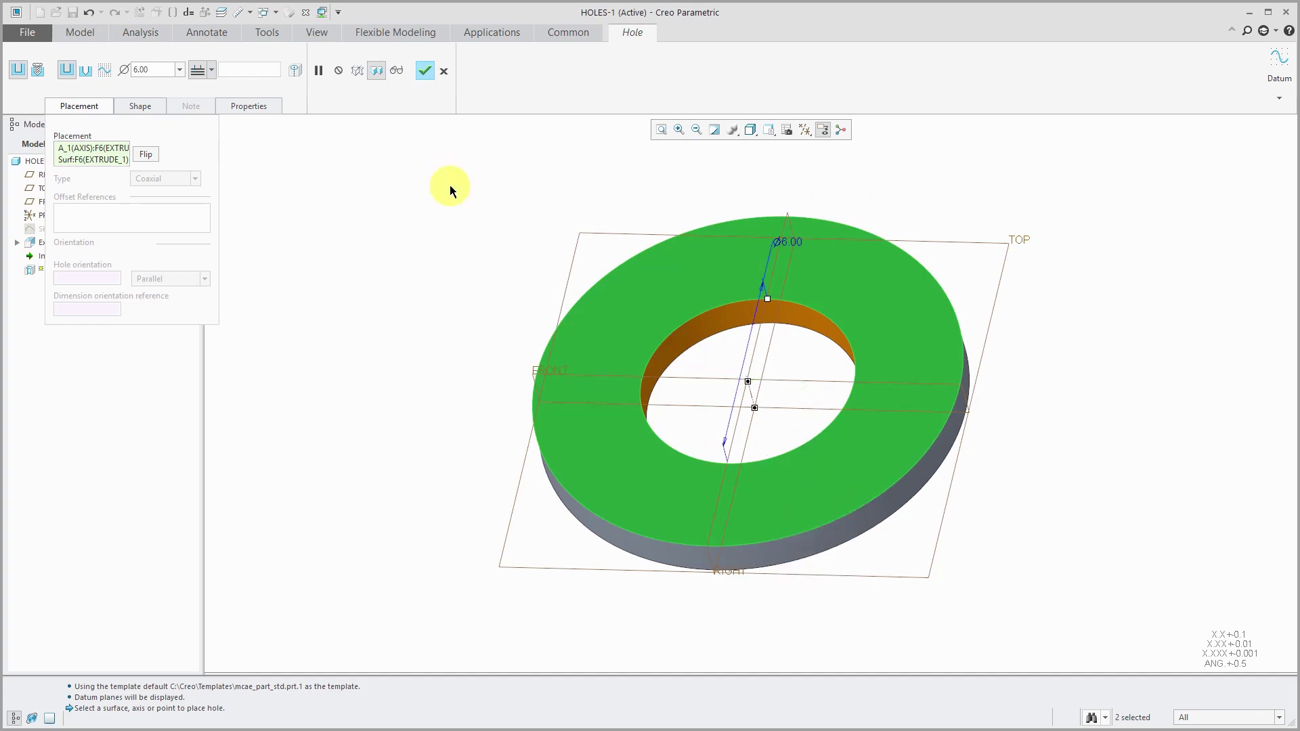
# Finish Hole 1 and start a second hole with its placement settings shown.
pyautogui.click(424, 72)
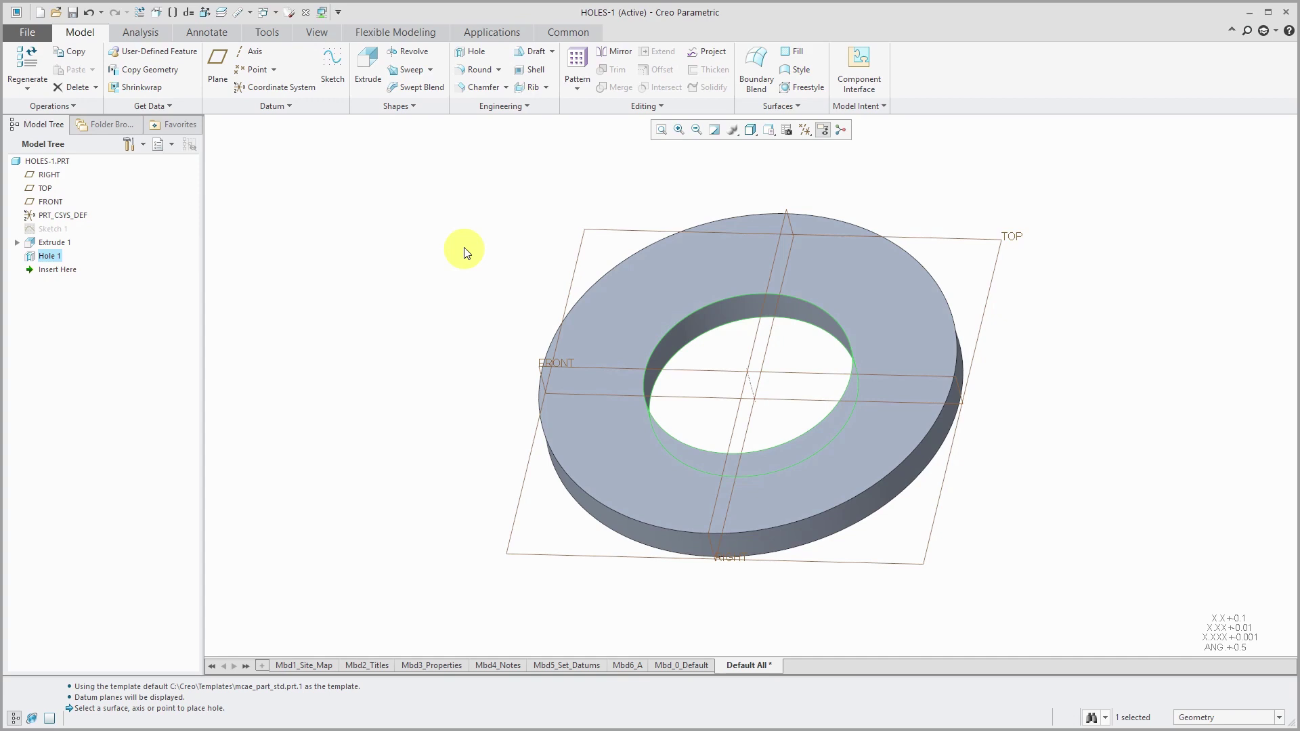
pyautogui.click(470, 52)
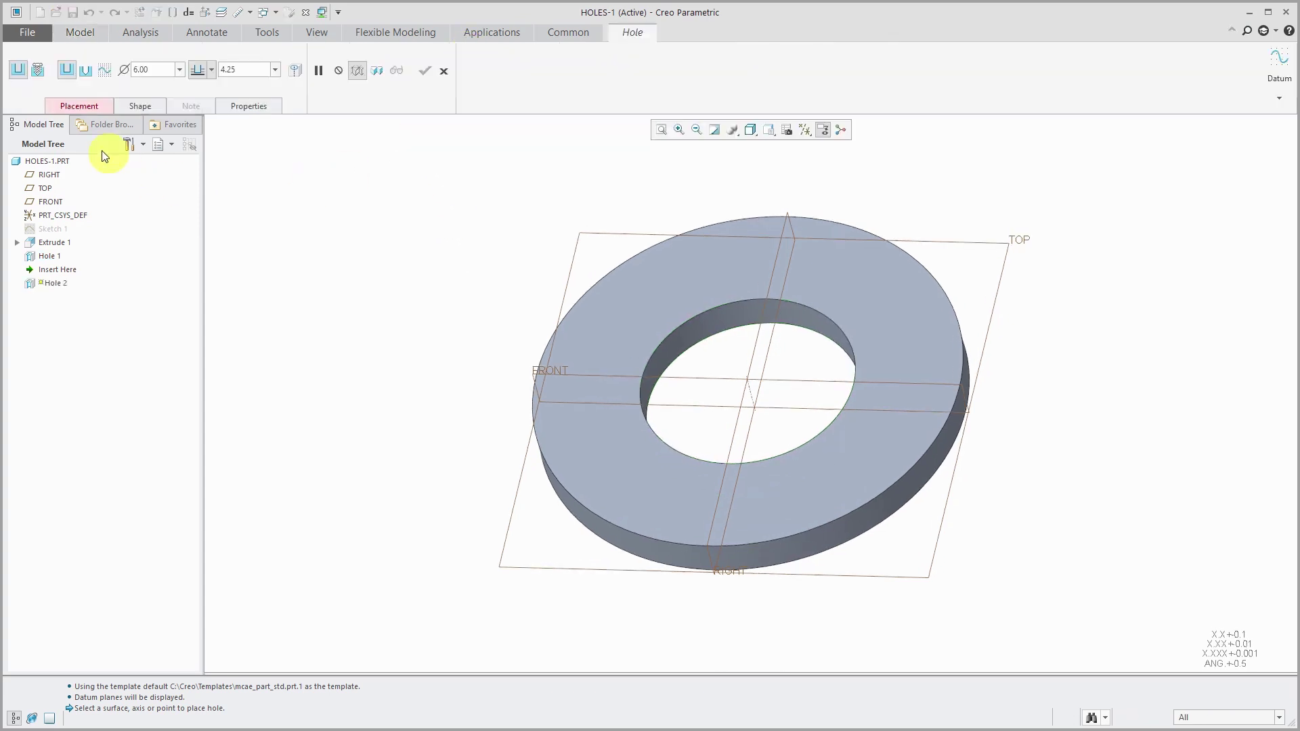
pyautogui.click(73, 103)
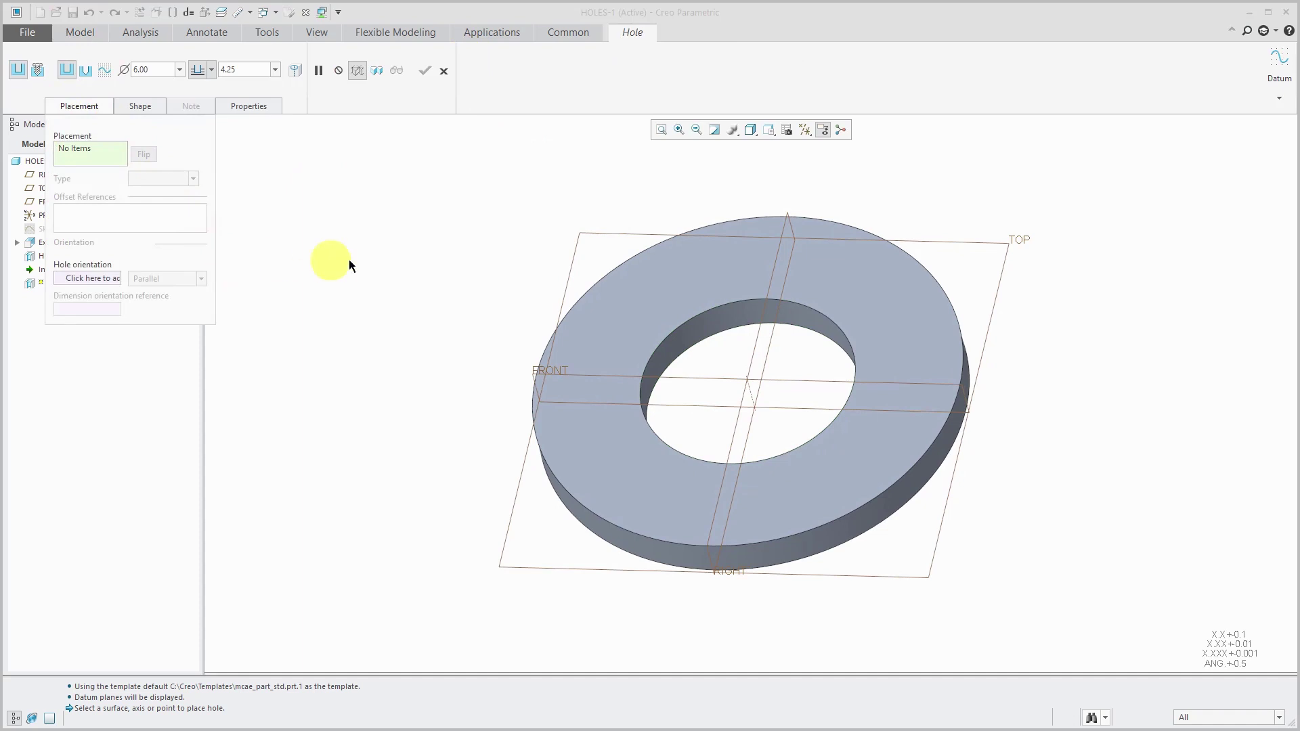
# Put the second hole on the top face, shrink it to about Ø0.81, depth To Next.
pyautogui.click(849, 291)
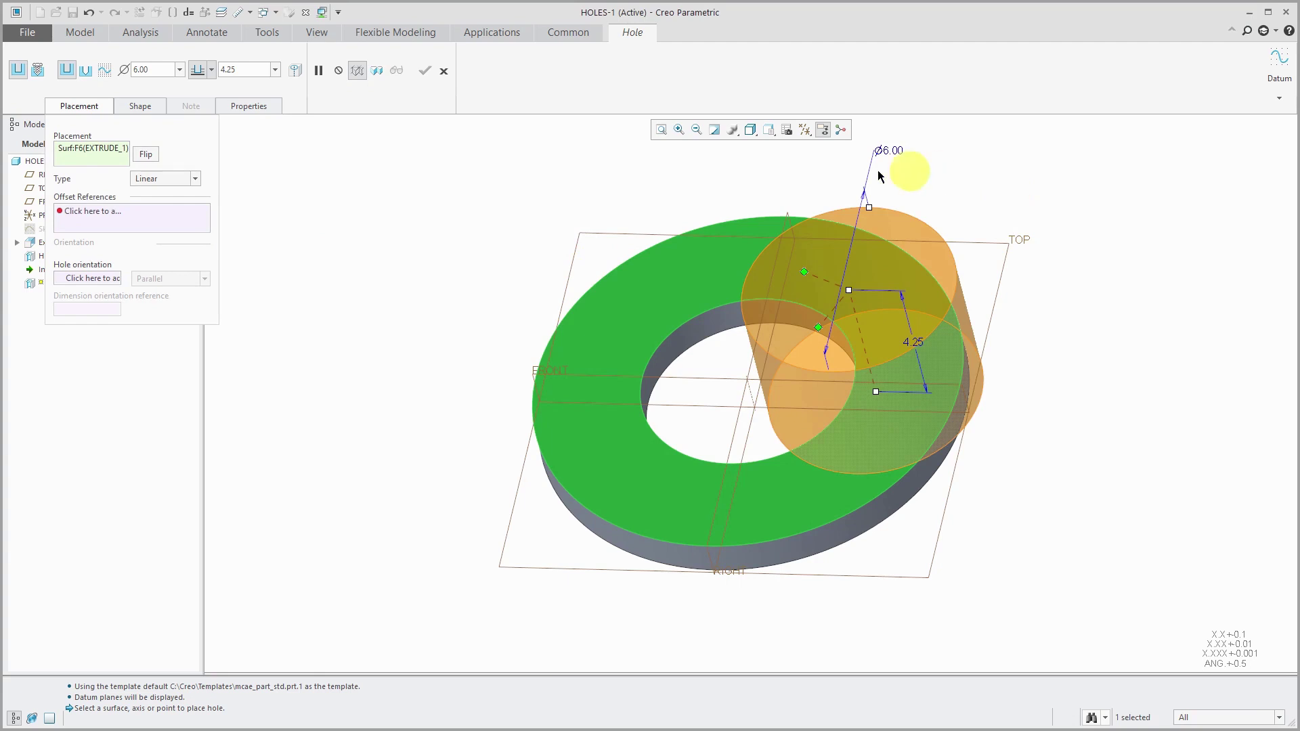
pyautogui.click(103, 217)
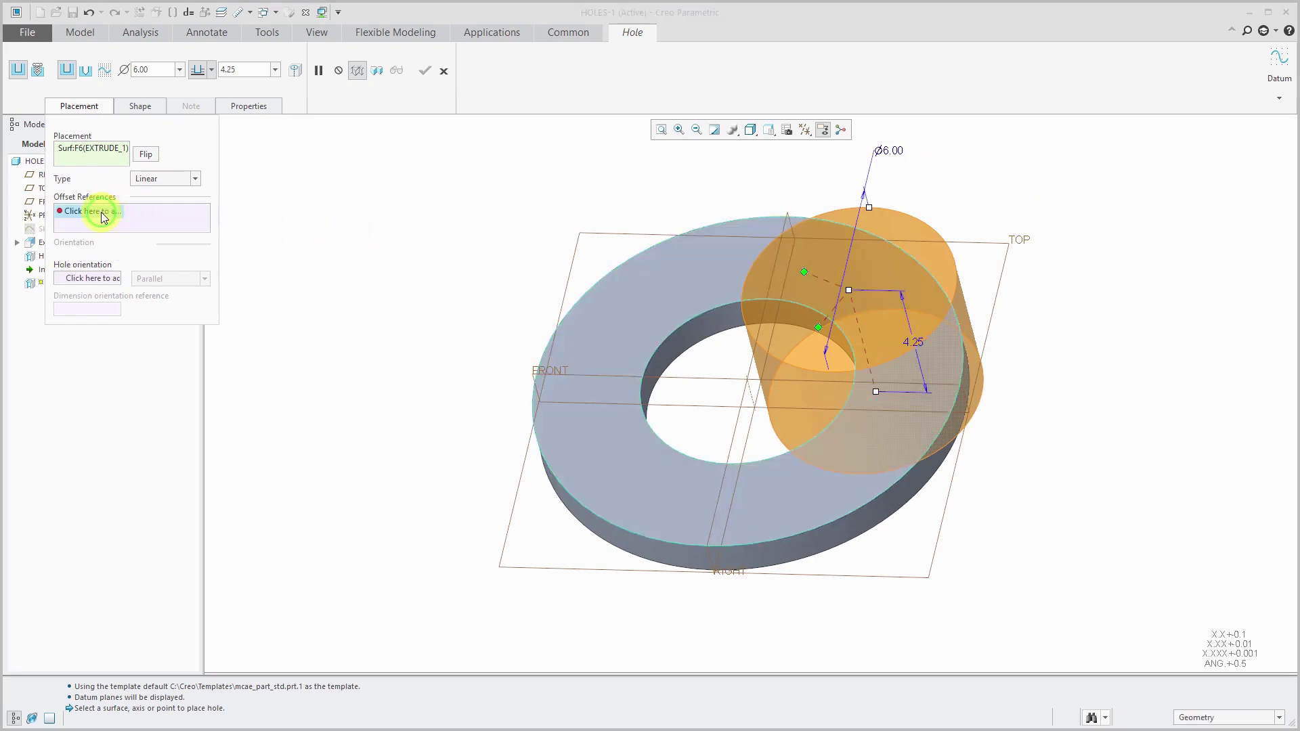
pyautogui.rightClick(408, 211)
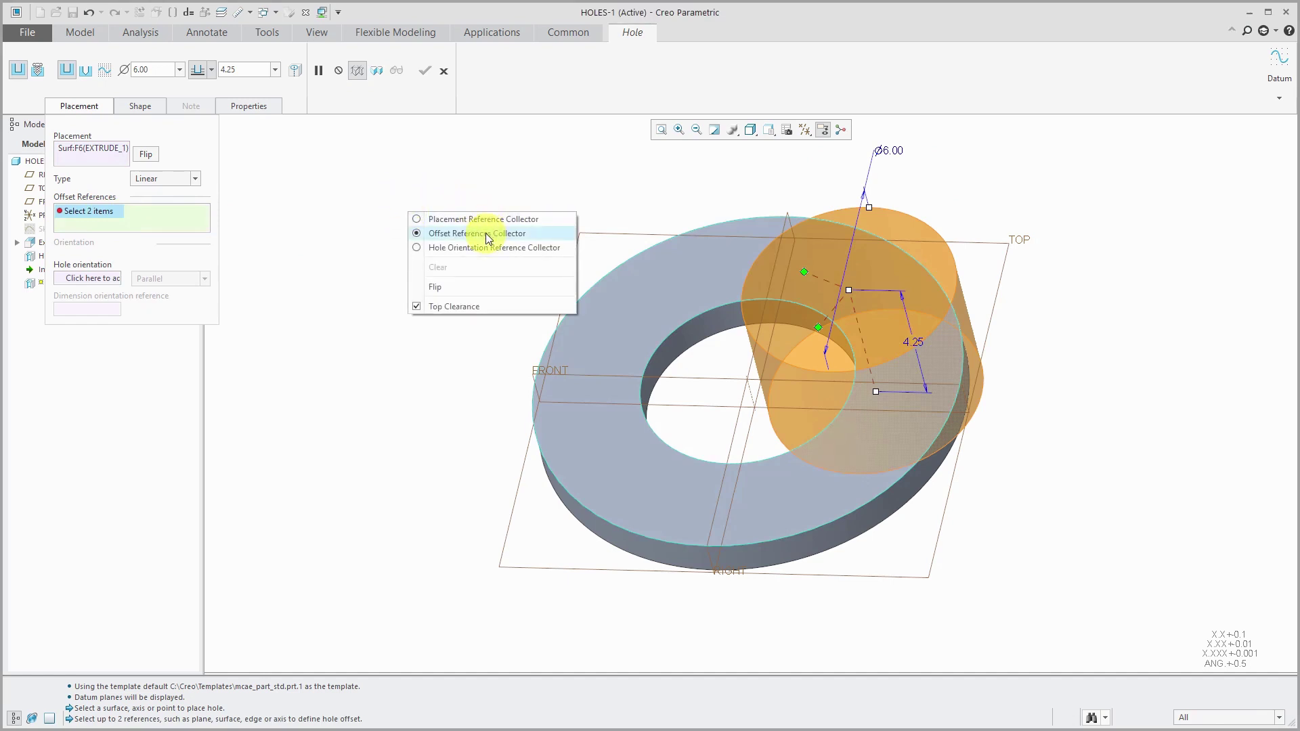
pyautogui.click(527, 152)
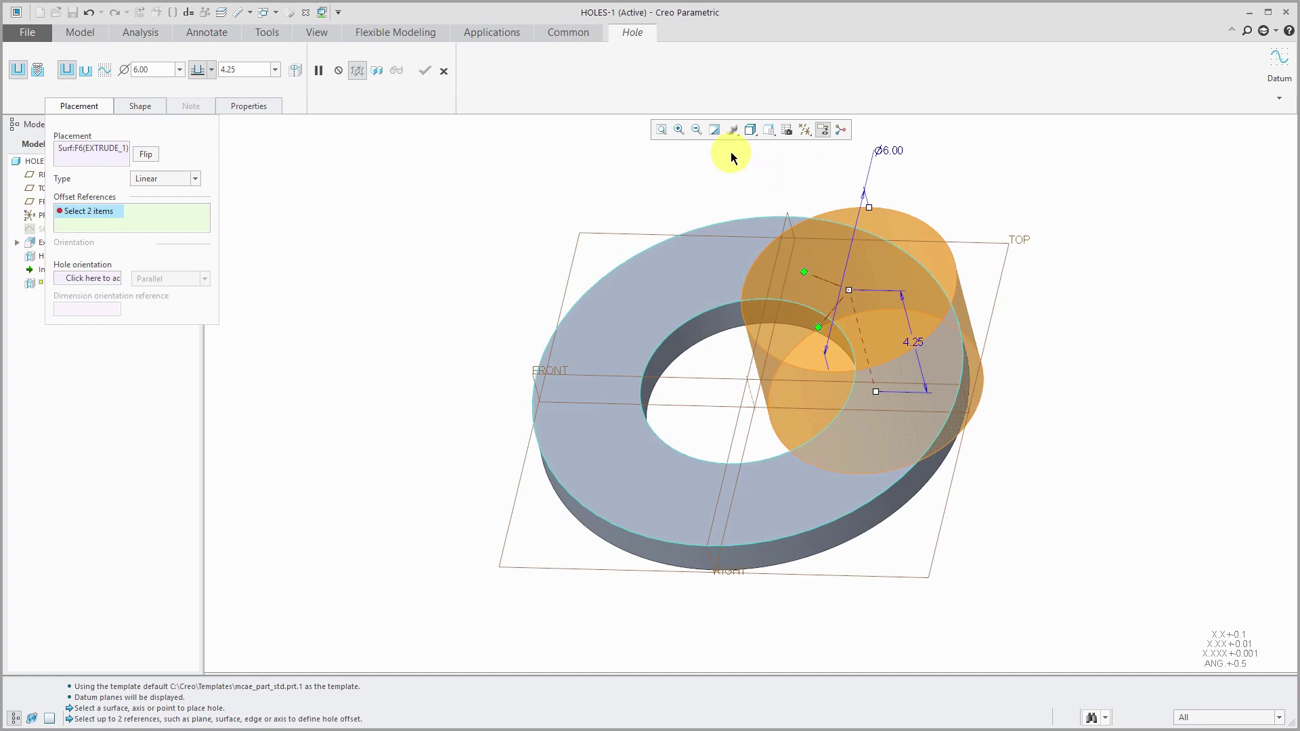
pyautogui.moveTo(870, 207); pyautogui.dragTo(849, 287)
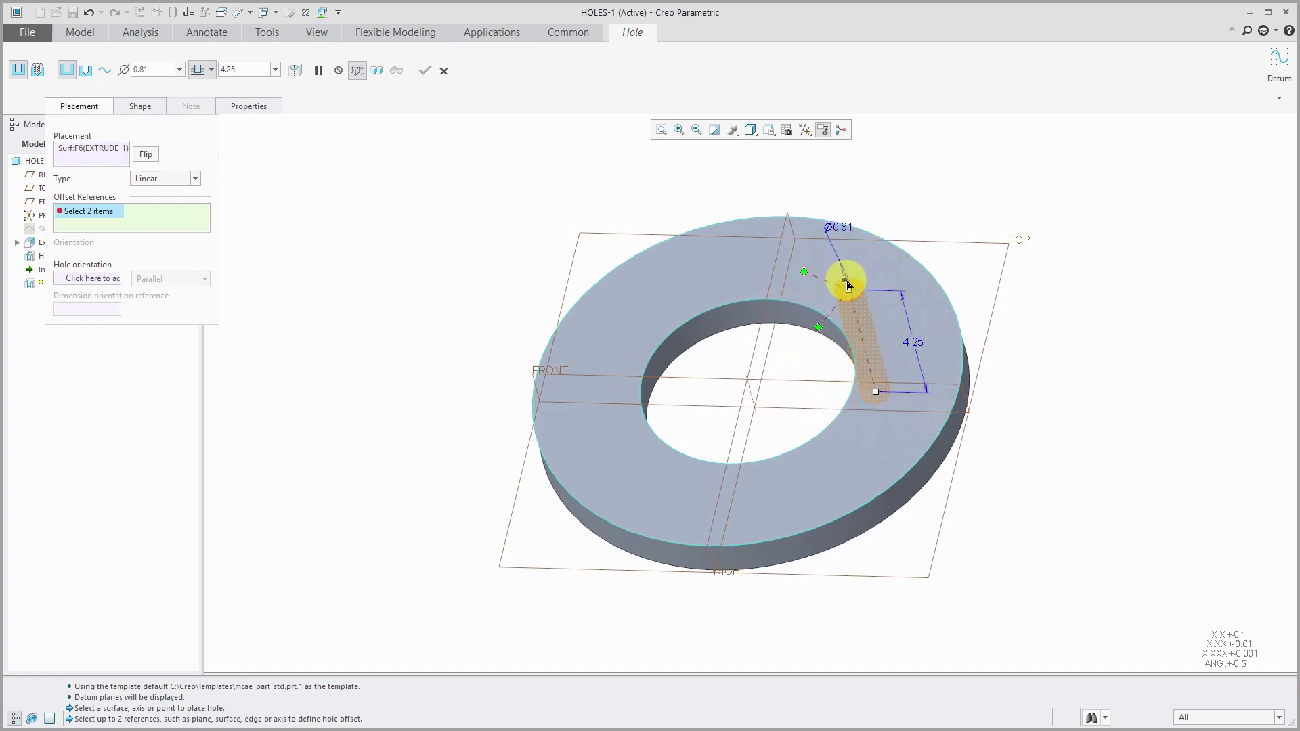
pyautogui.rightClick(876, 392)
pyautogui.click(909, 441)
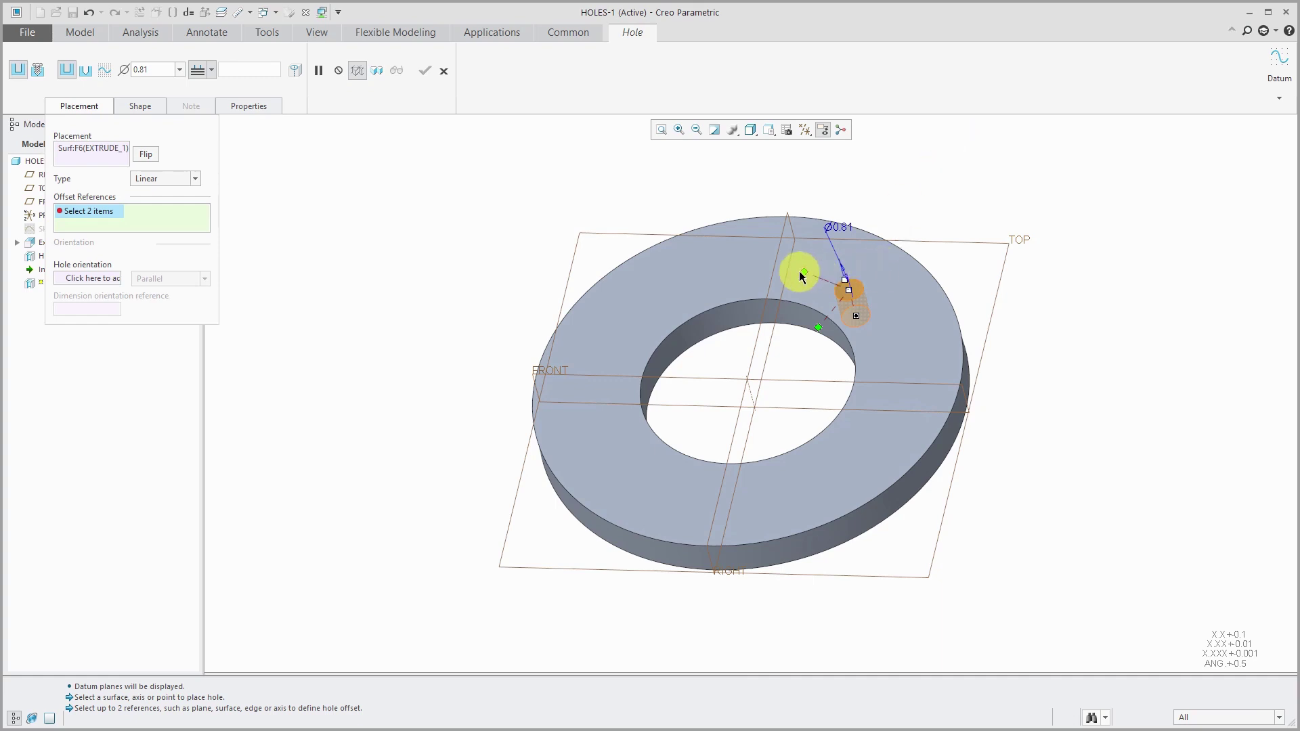
# Reference Hole 2 to RIGHT and FRONT, with diameter 0.25 and 2.00 offset from RIGHT.
pyautogui.moveTo(803, 273); pyautogui.dragTo(779, 257)
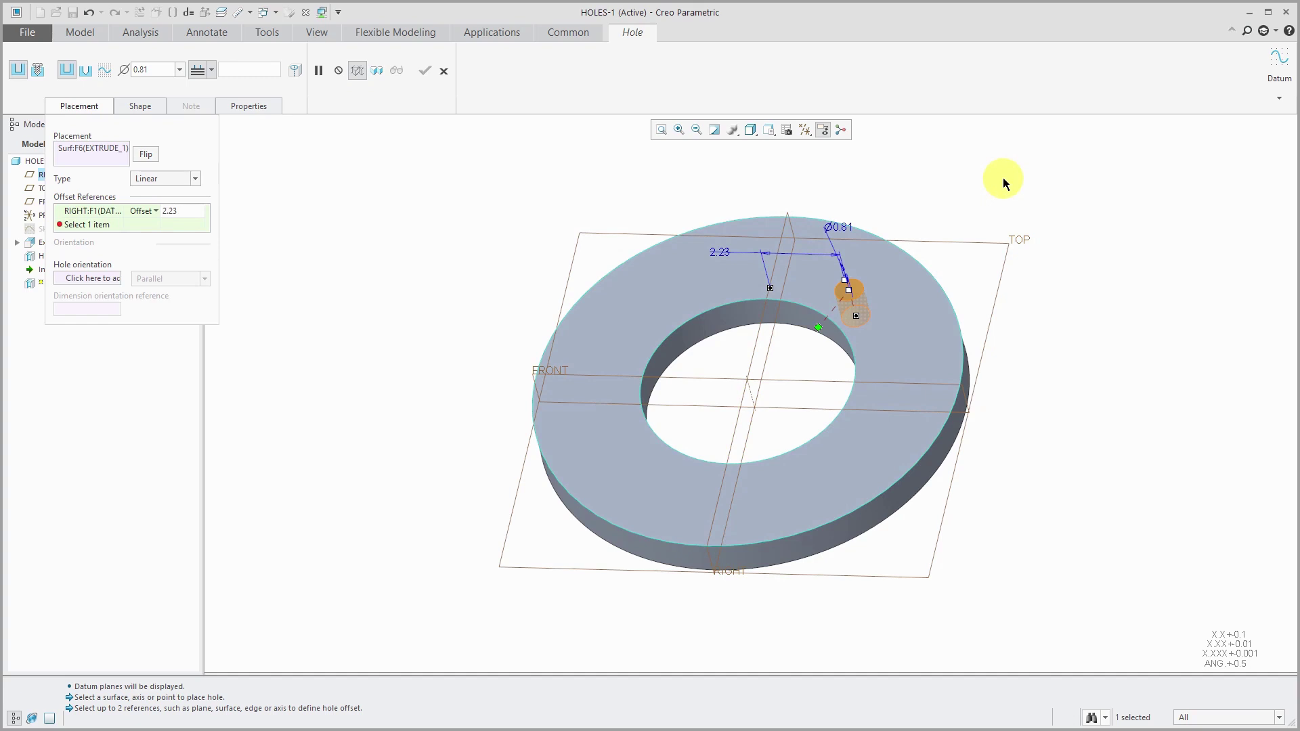
pyautogui.keyDown('ctrl'); pyautogui.click(824, 383); pyautogui.keyUp('ctrl')
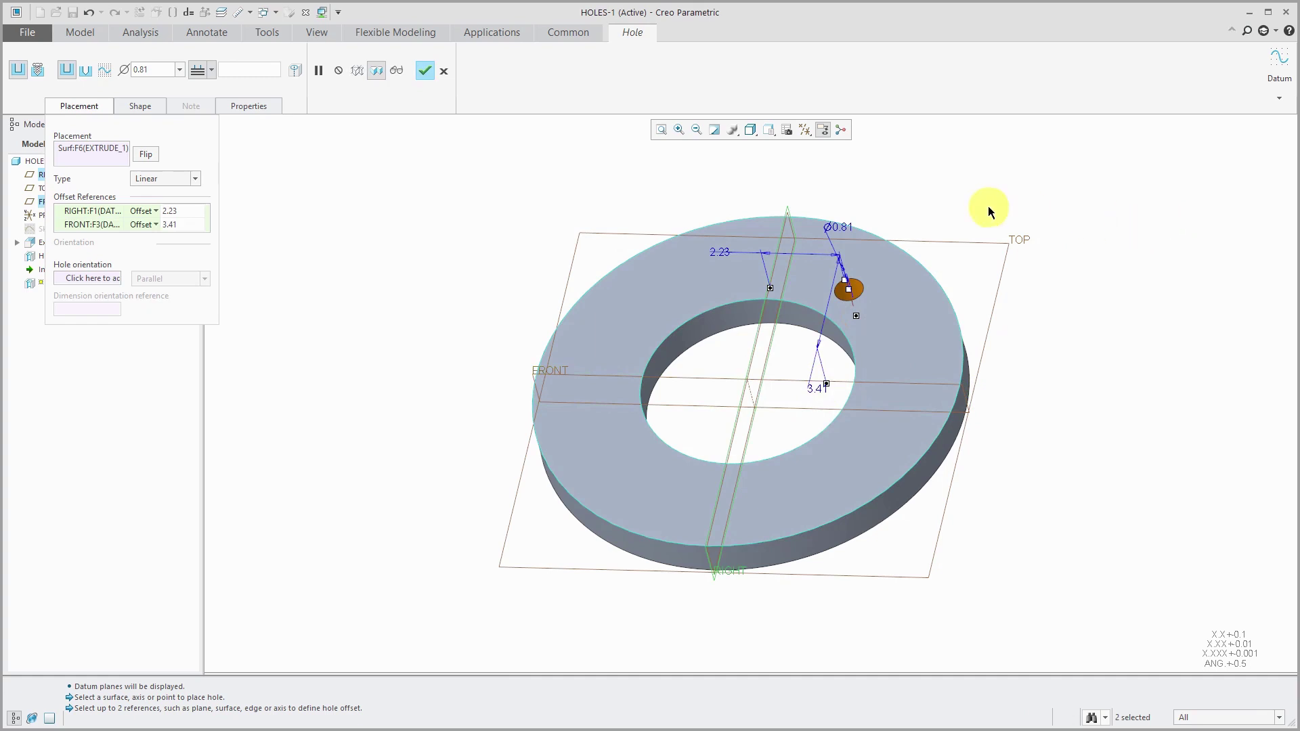
pyautogui.doubleClick(850, 229)
pyautogui.write('.25')
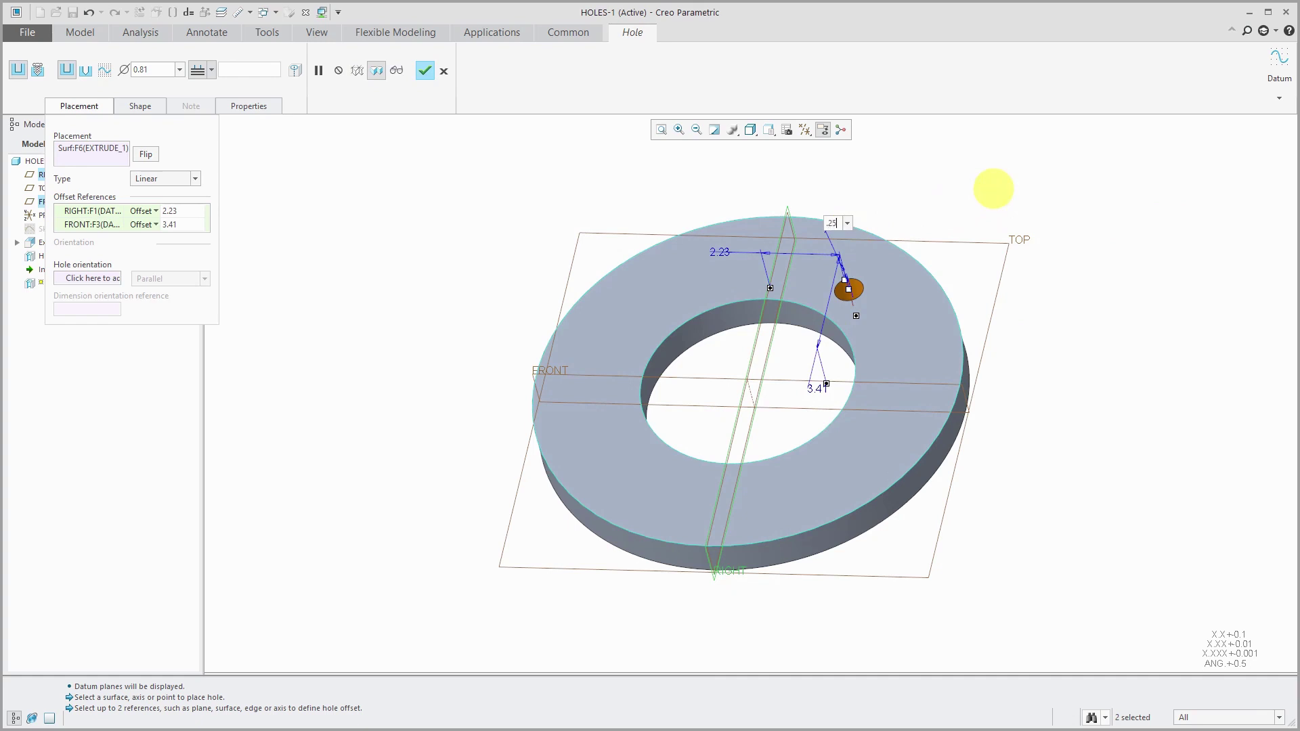
pyautogui.press('Return')
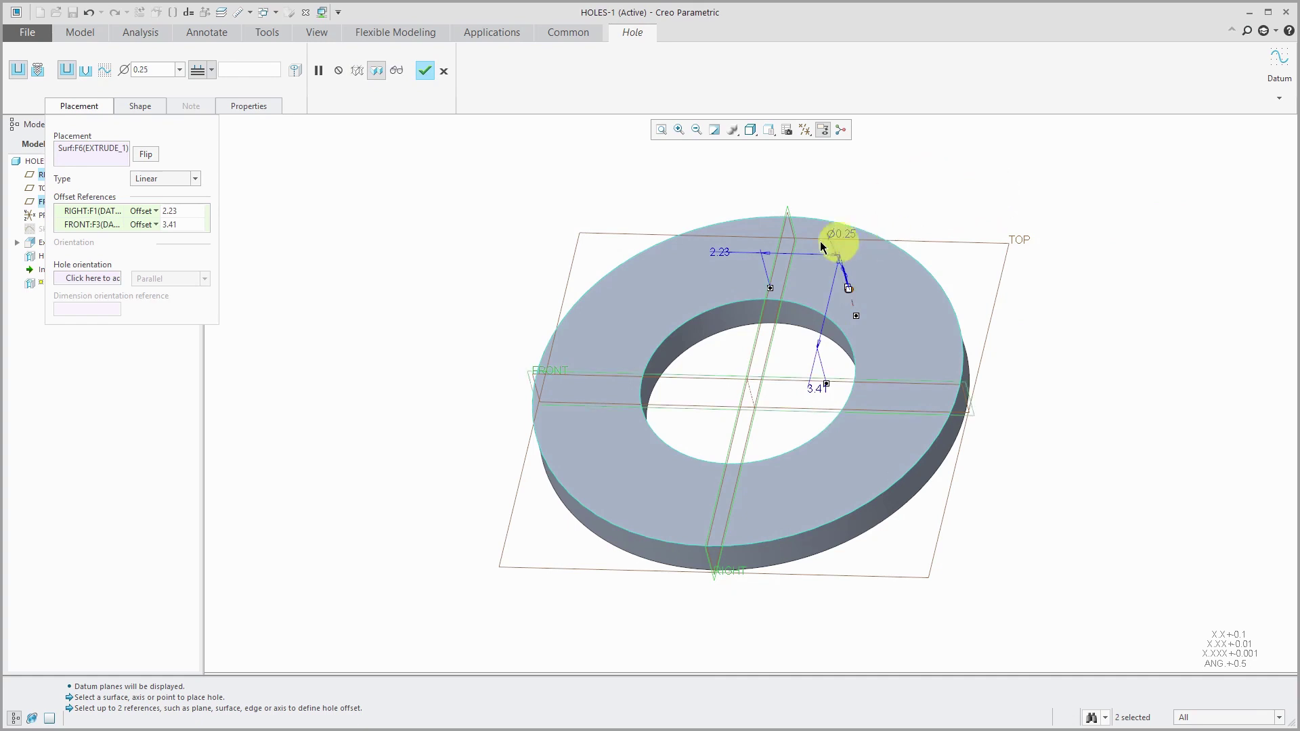
pyautogui.doubleClick(723, 251)
pyautogui.write('2.23')
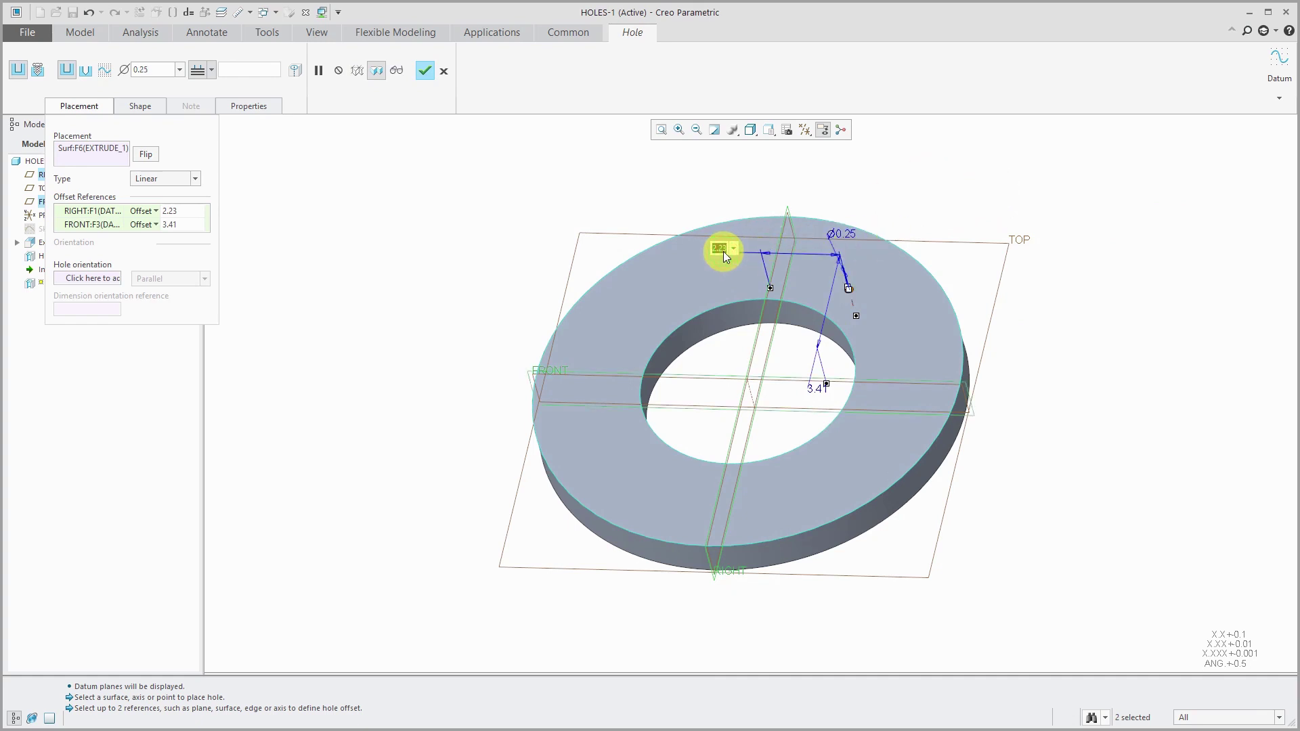
pyautogui.press('Return')
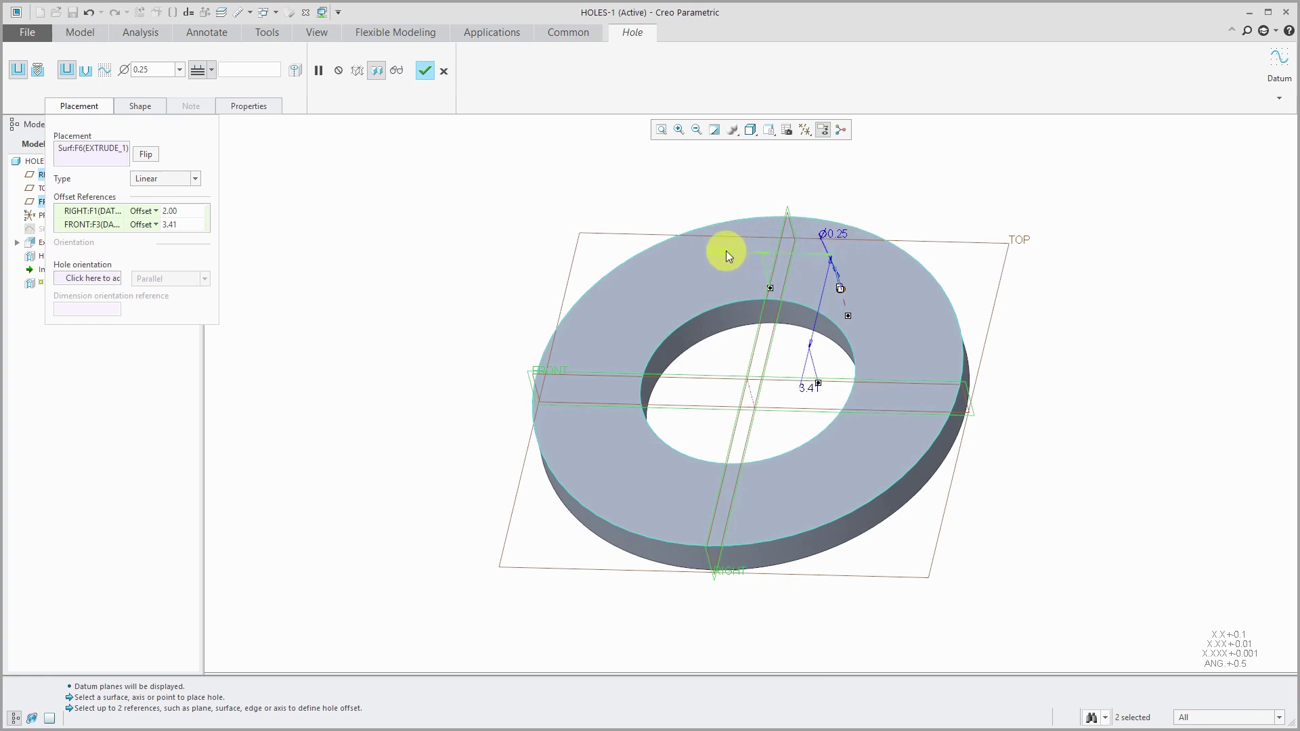
# Align Hole 2 to FRONT, set its RIGHT offset to 4.00, and complete it.
pyautogui.doubleClick(173, 224)
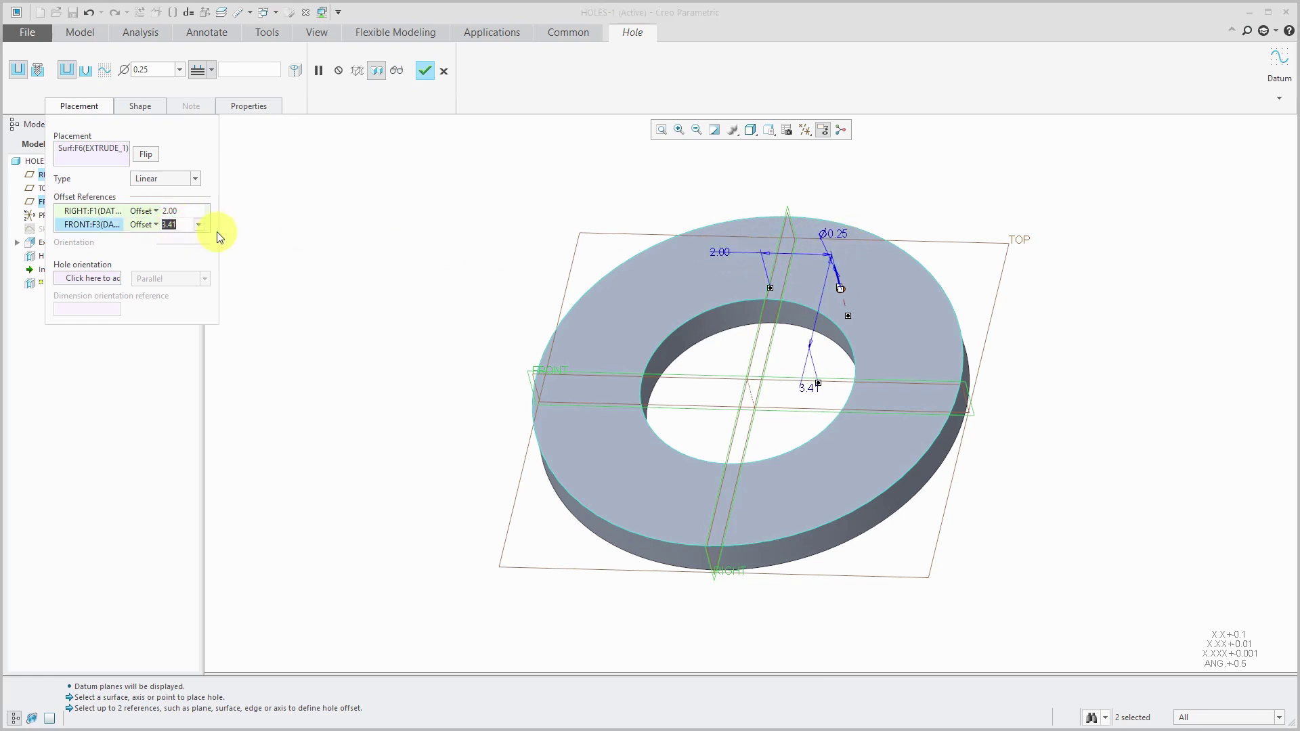
pyautogui.write('2')
pyautogui.press('Return')
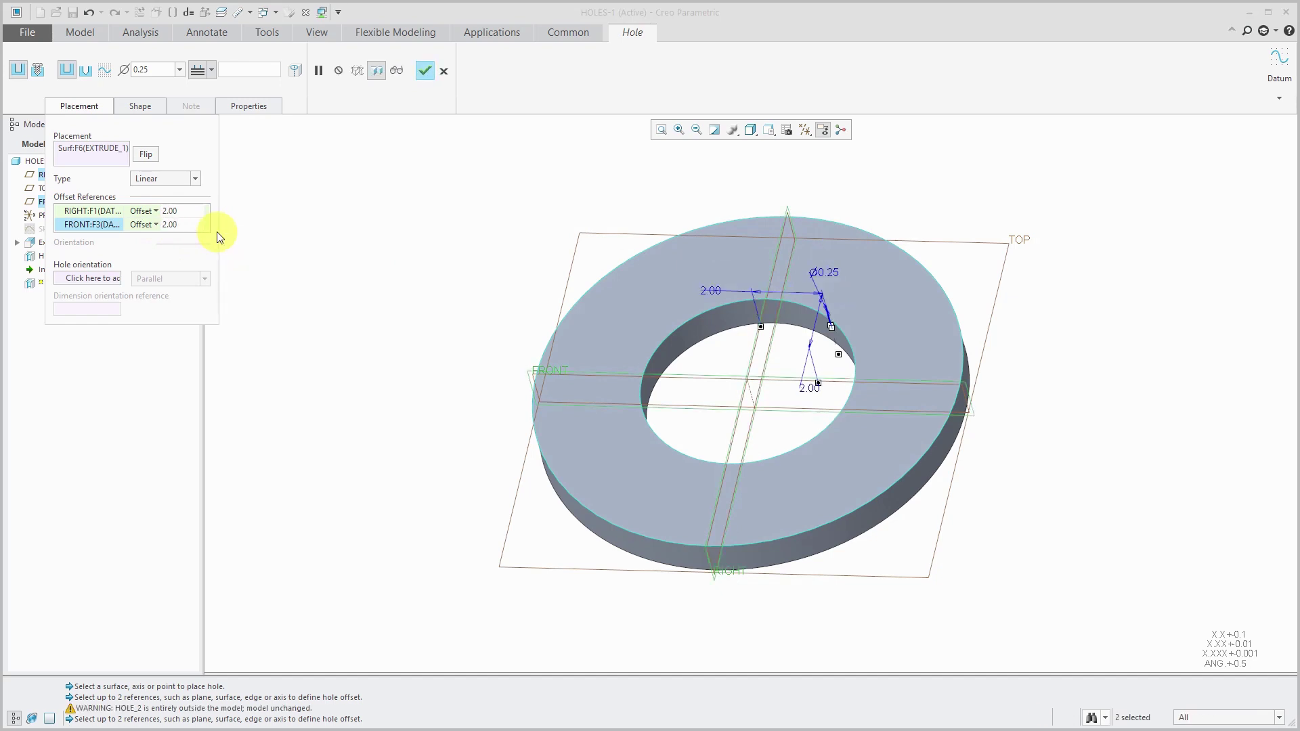
pyautogui.click(156, 225)
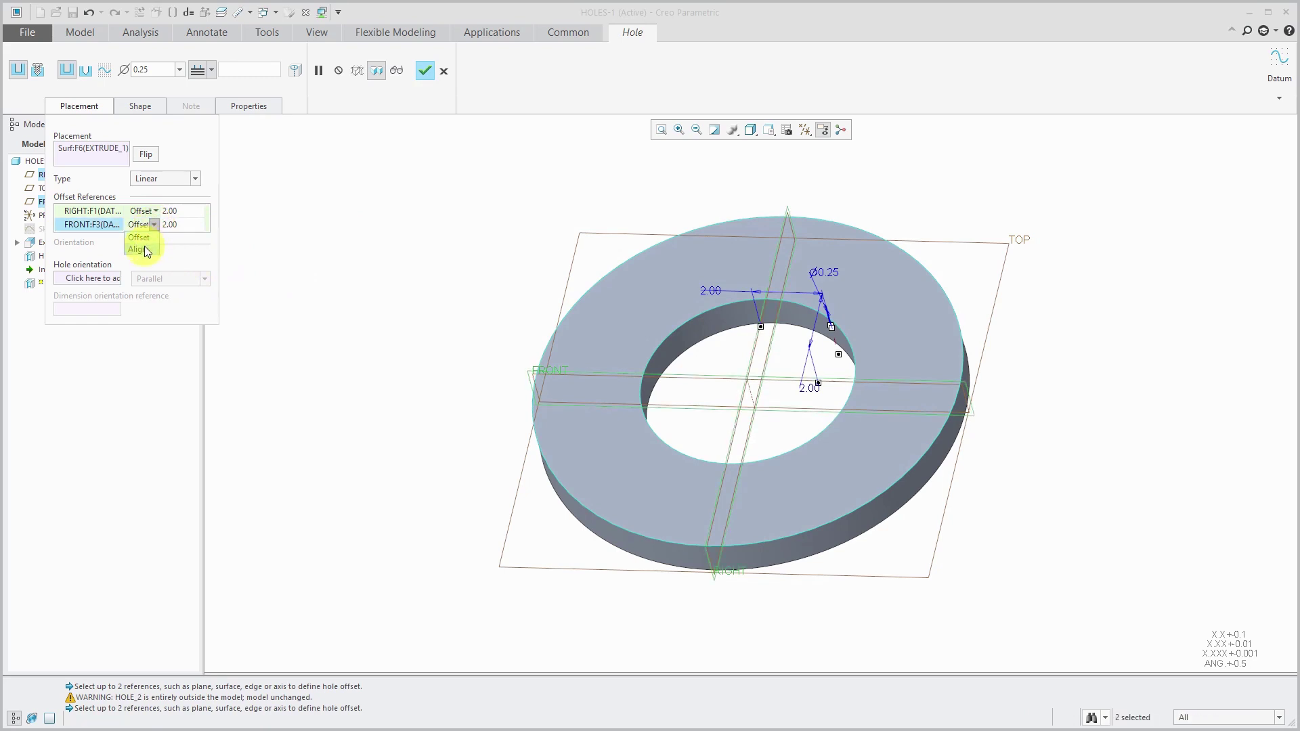
pyautogui.click(140, 249)
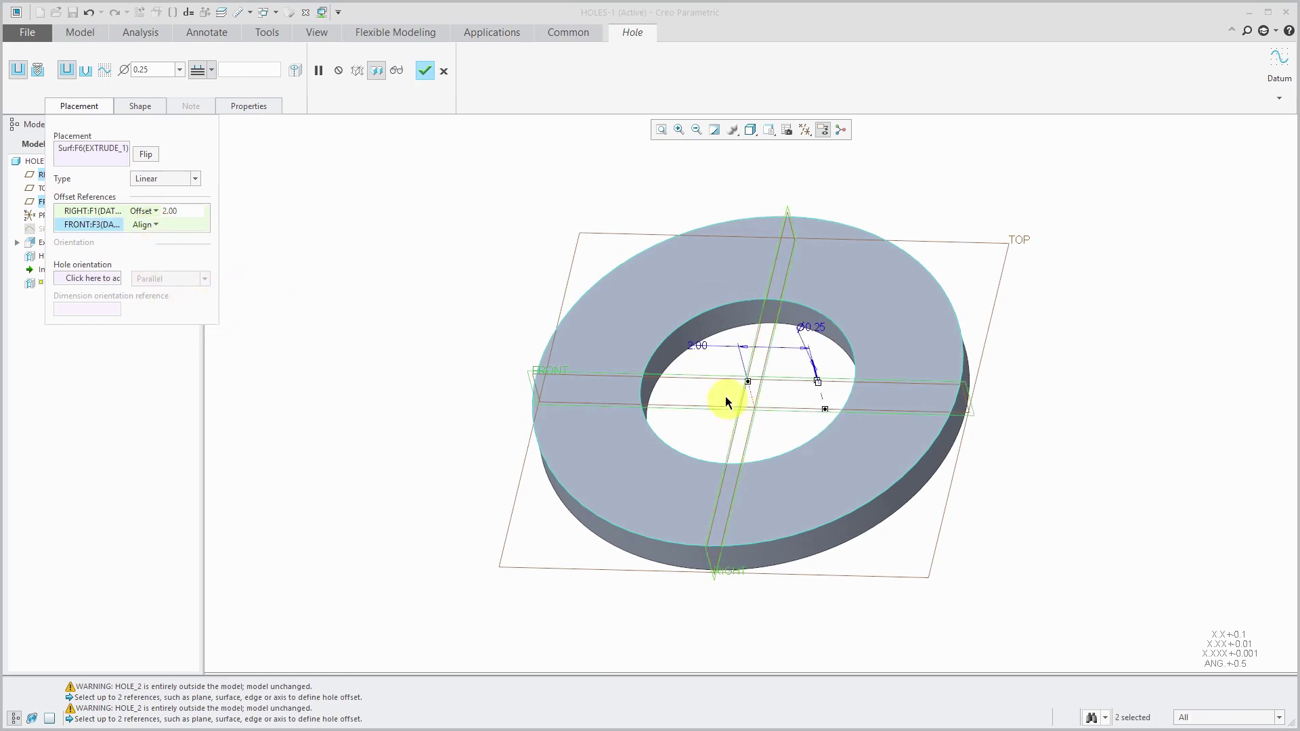
pyautogui.doubleClick(700, 350)
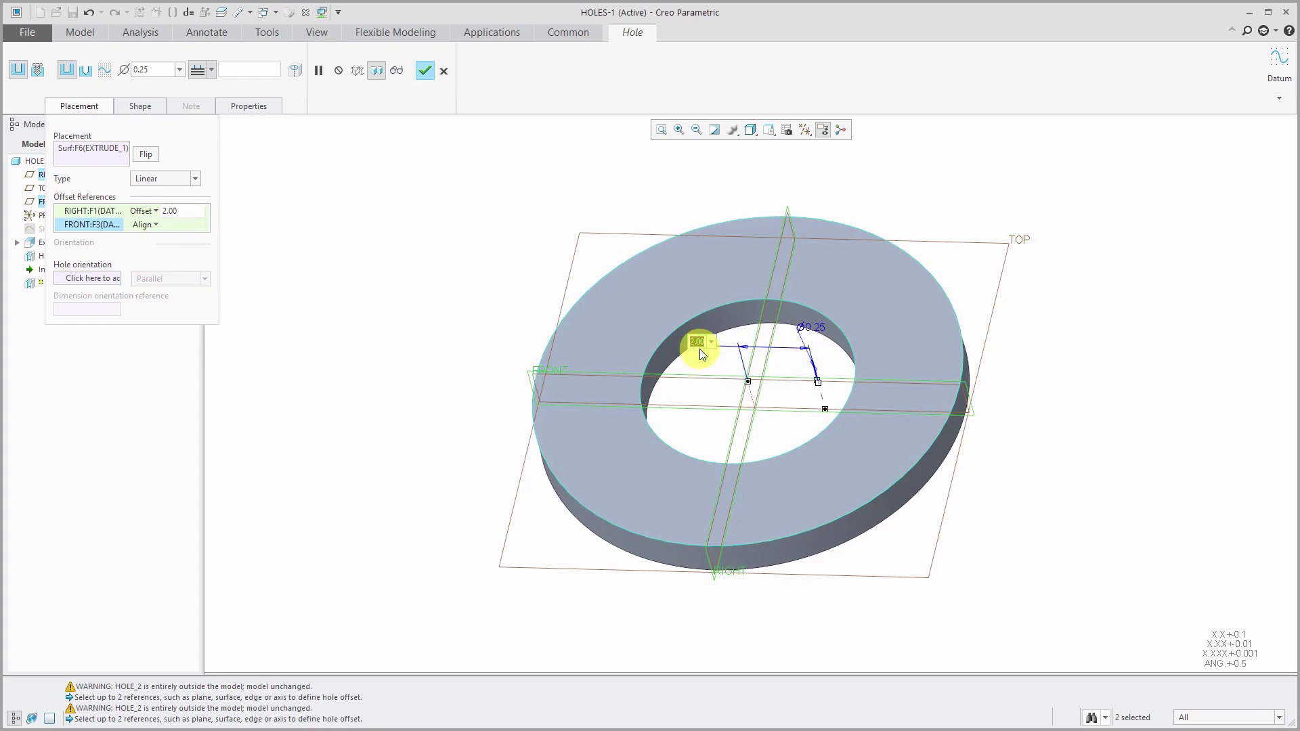
pyautogui.write('4')
pyautogui.press('Return')
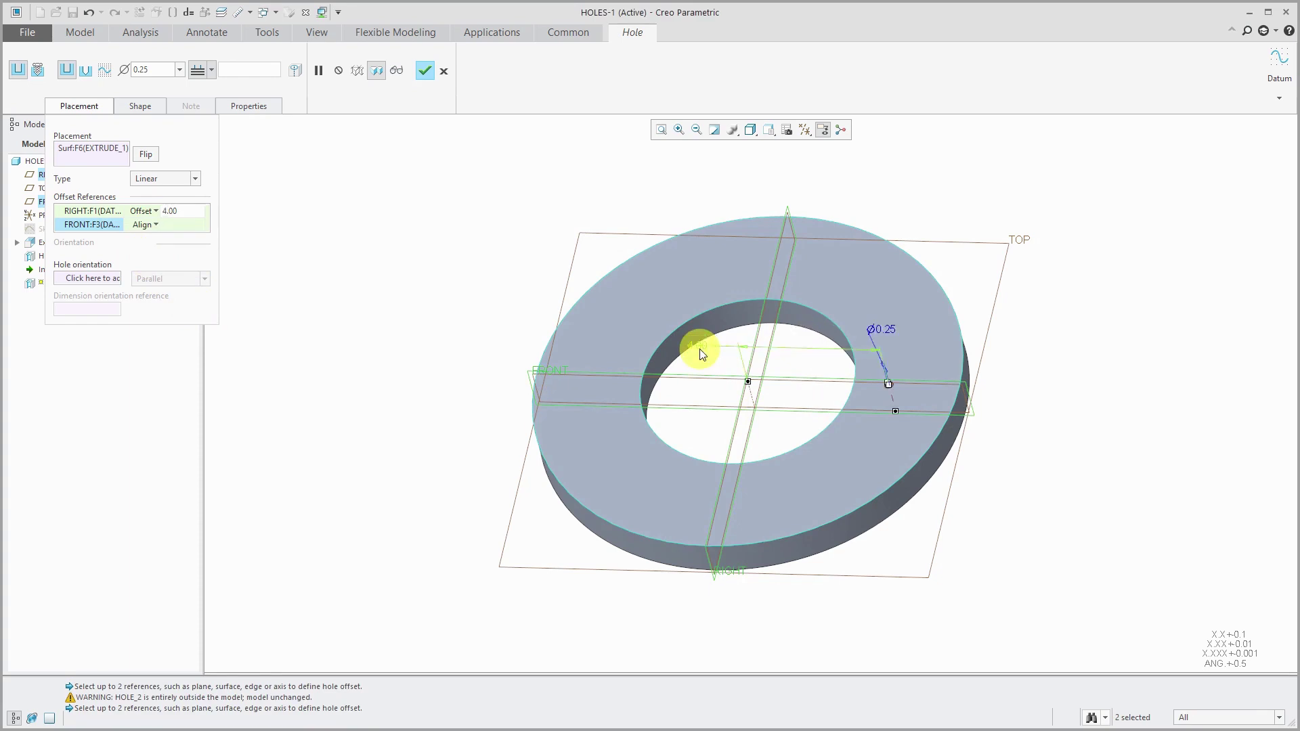
pyautogui.click(427, 70)
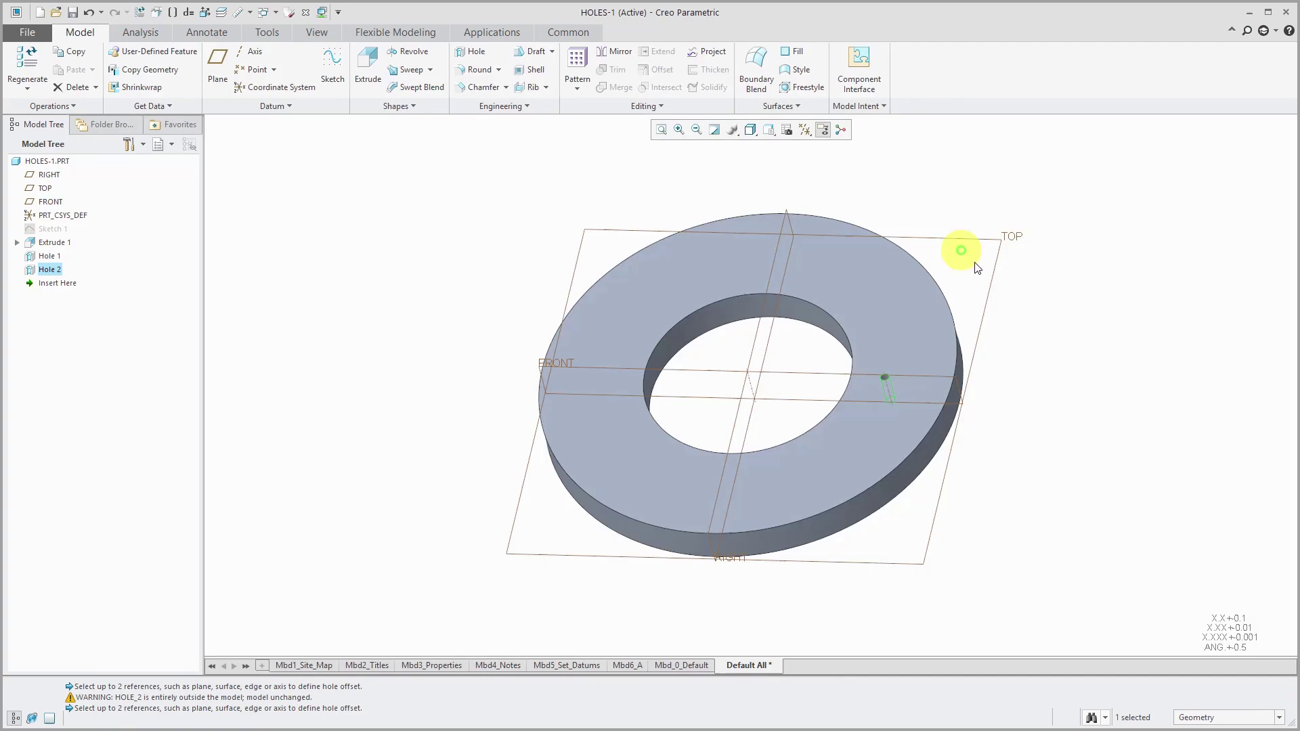
pyautogui.click(961, 251)
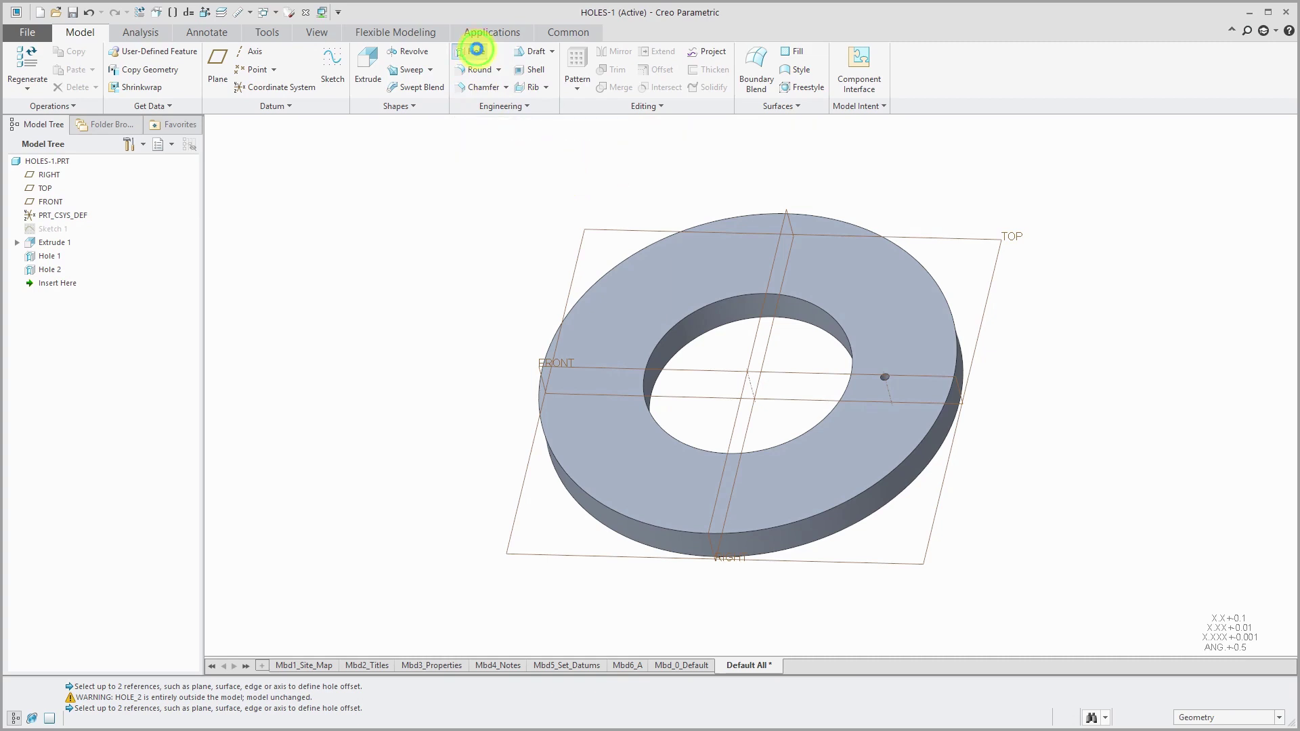
# Start a hole on the top face with Diameter placement, referencing axis A_1 and FRONT.
pyautogui.click(476, 54)
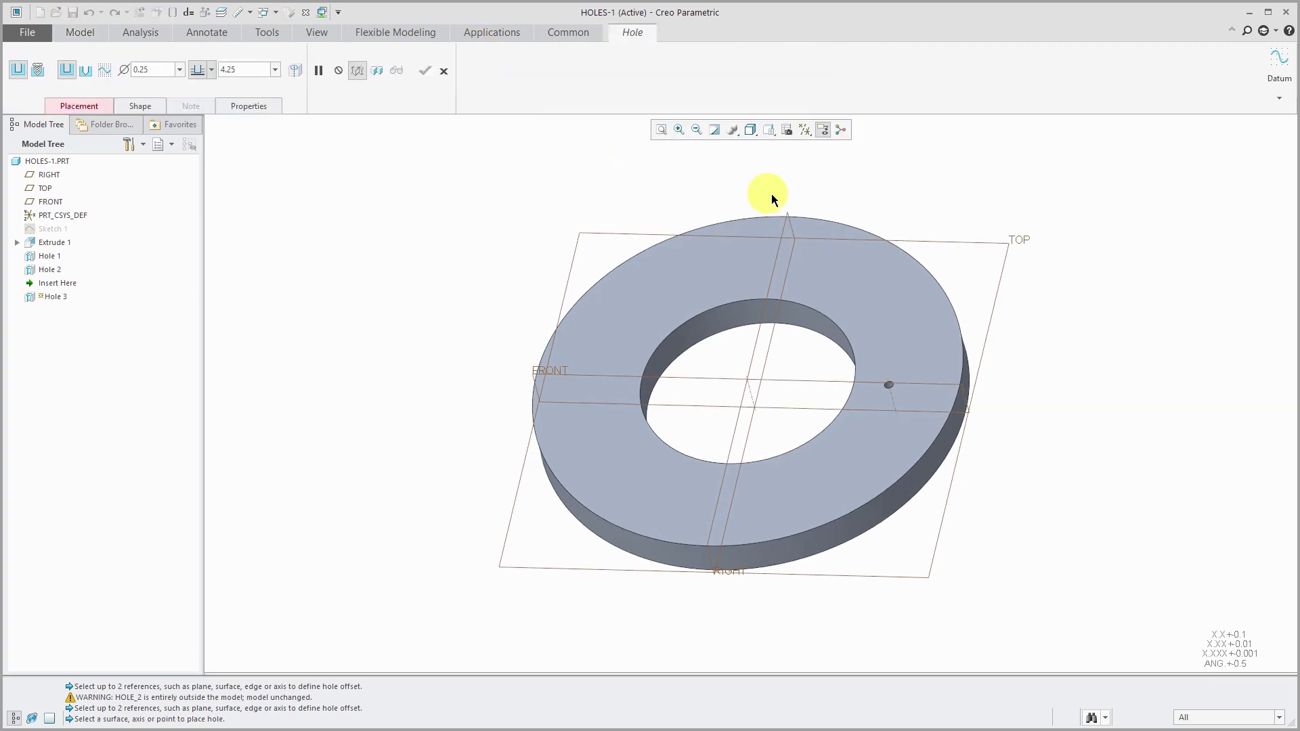
pyautogui.click(902, 299)
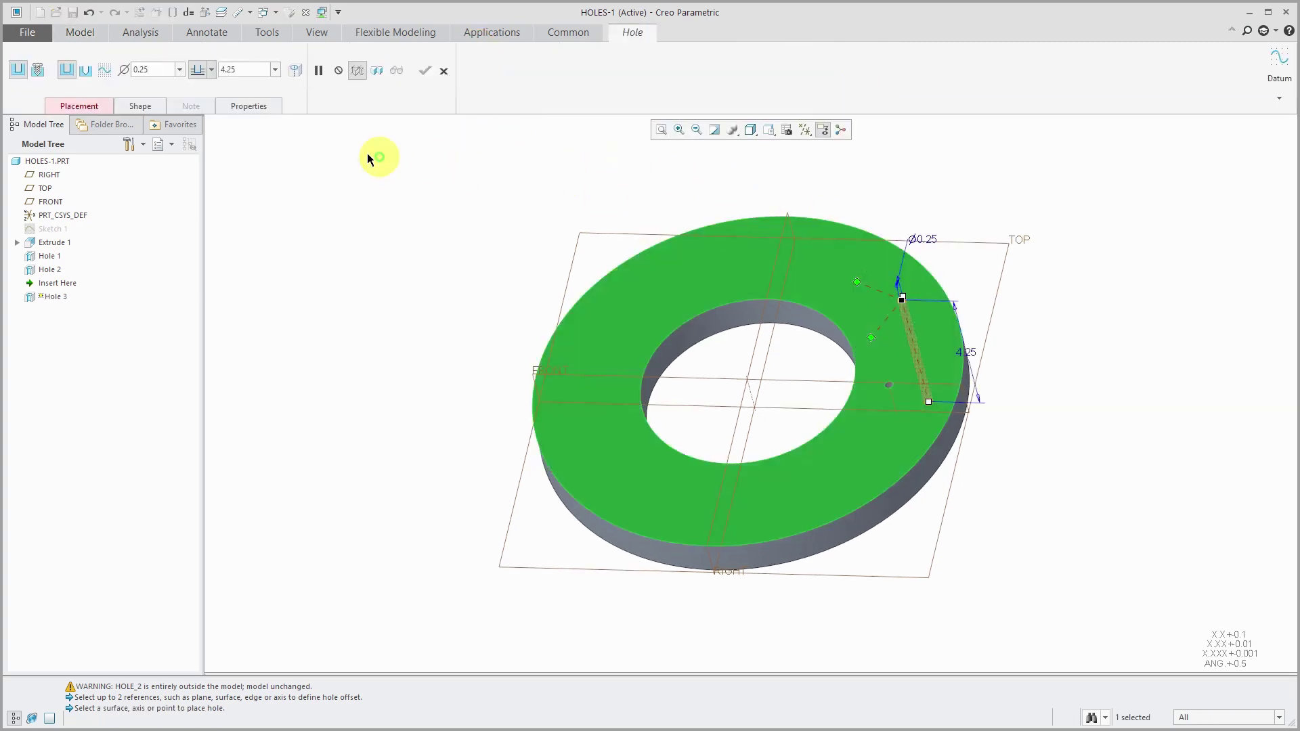
pyautogui.click(73, 107)
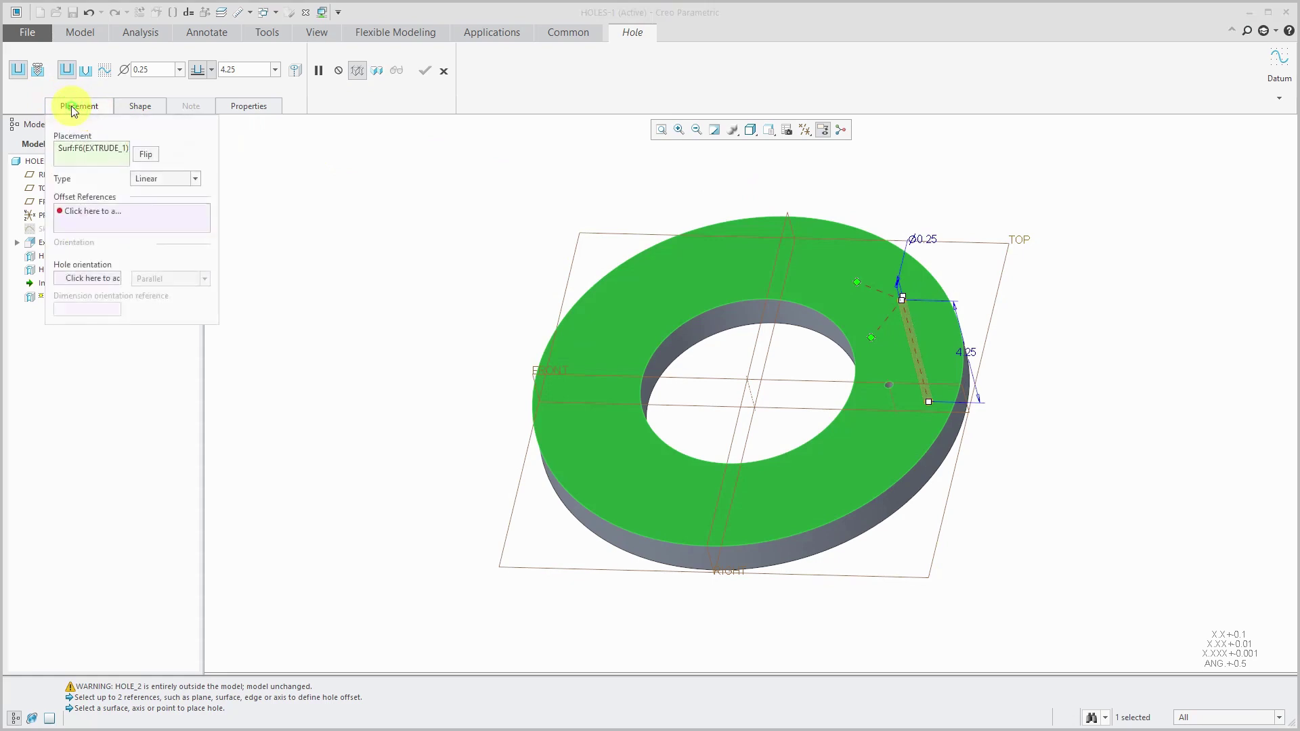
pyautogui.click(196, 180)
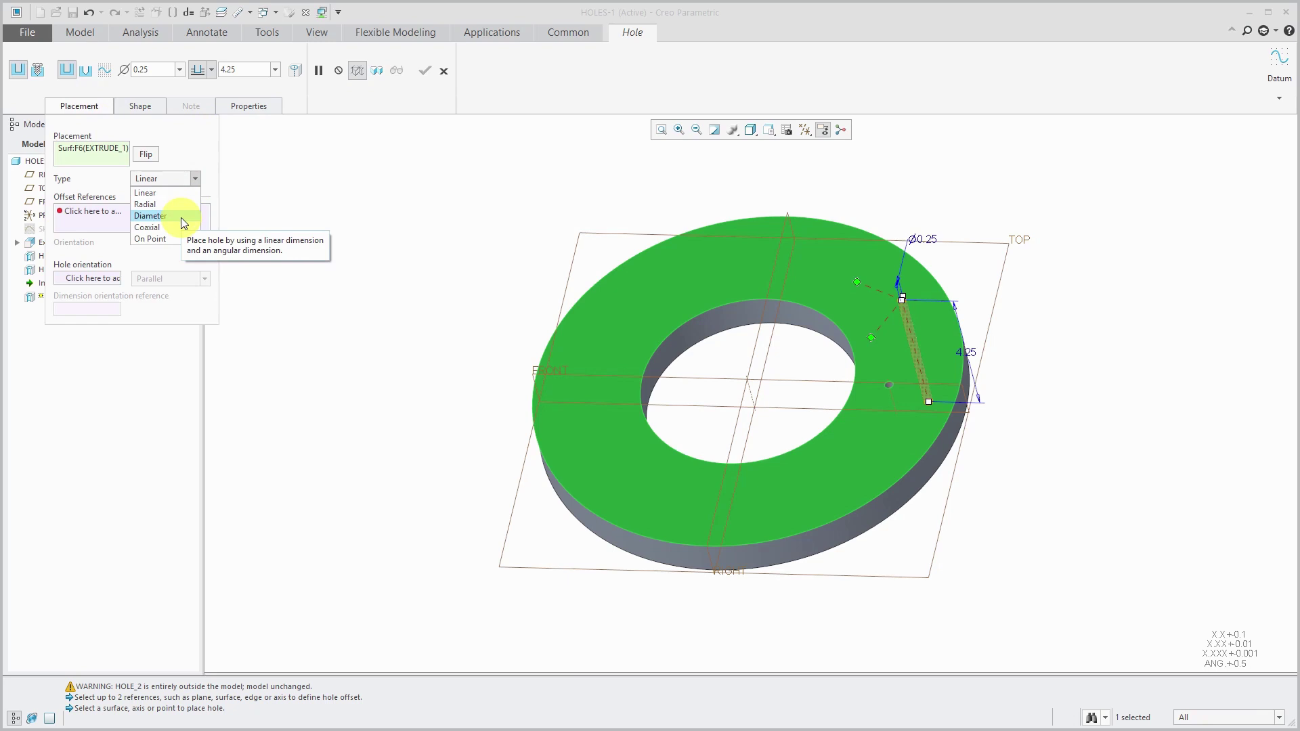
pyautogui.click(180, 218)
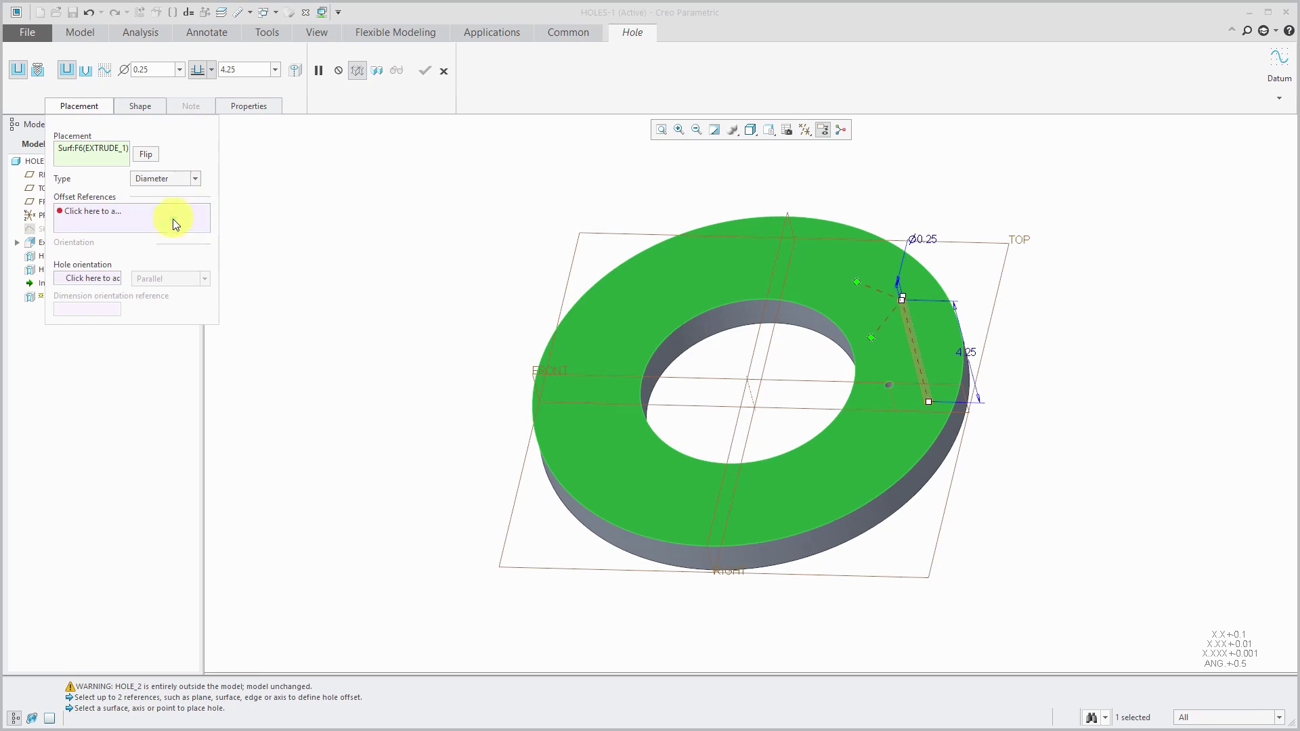
pyautogui.click(106, 213)
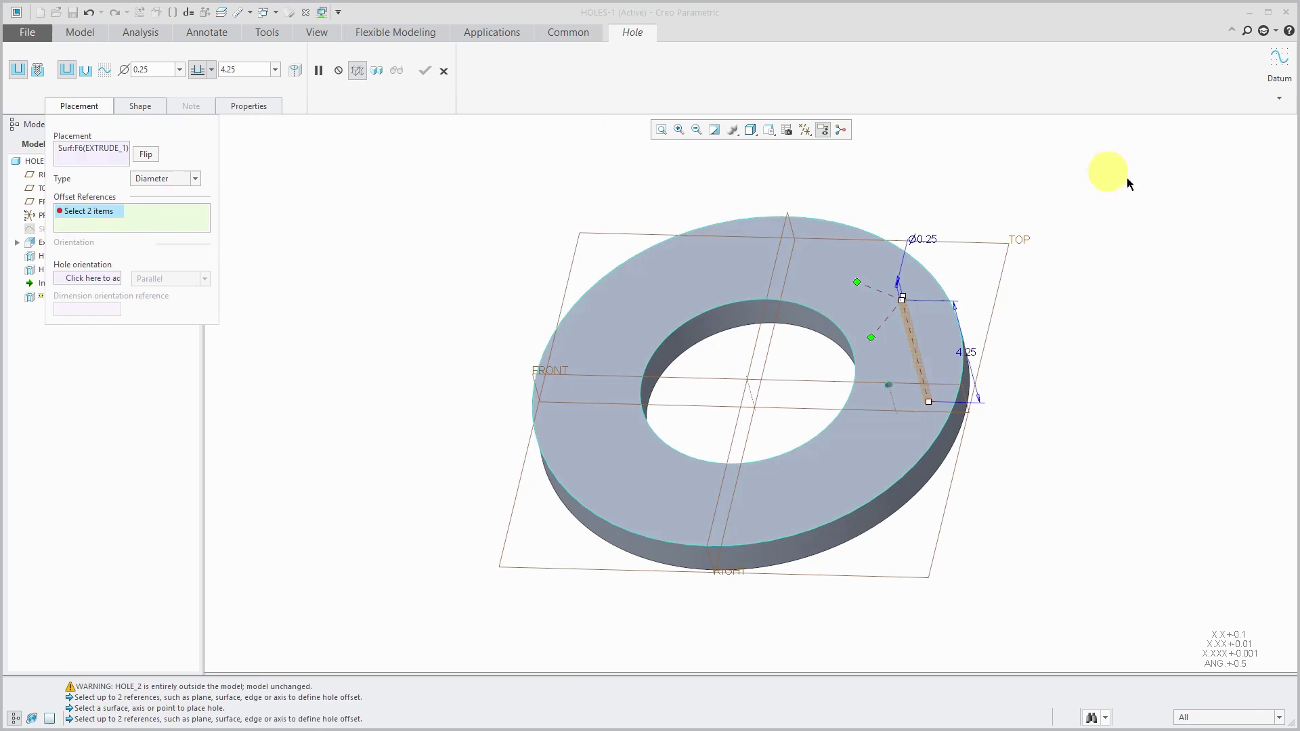
pyautogui.click(748, 396)
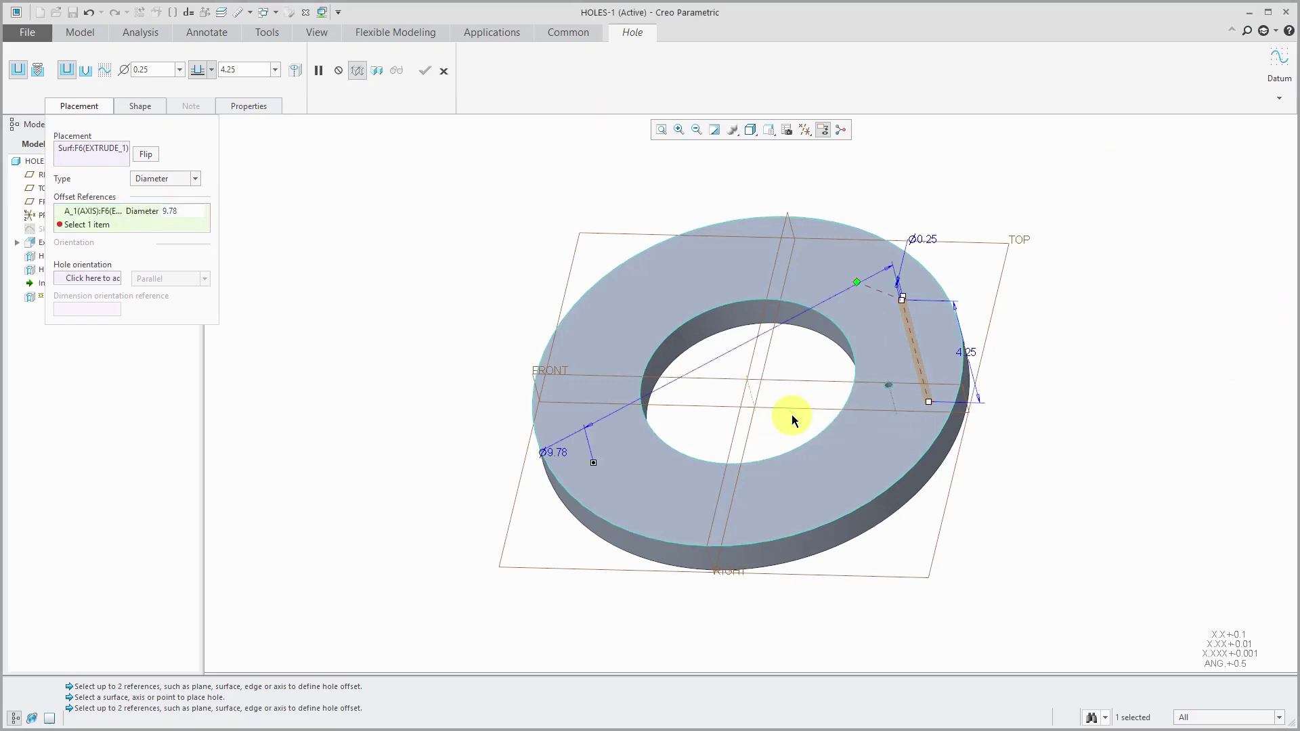
pyautogui.click(819, 383)
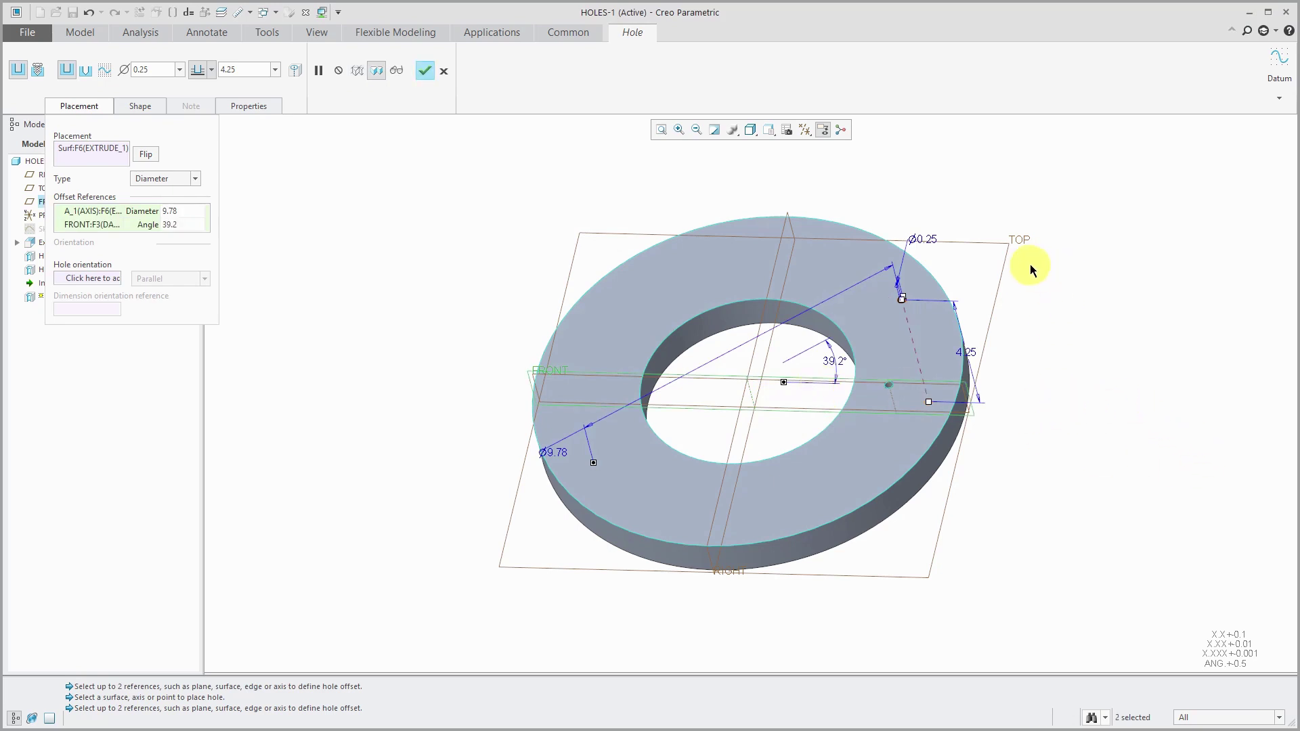
# Set bolt circle Ø9.00, depth To Next, hole Ø0.625 and angle 30° from FRONT.
pyautogui.doubleClick(554, 452)
pyautogui.write('9')
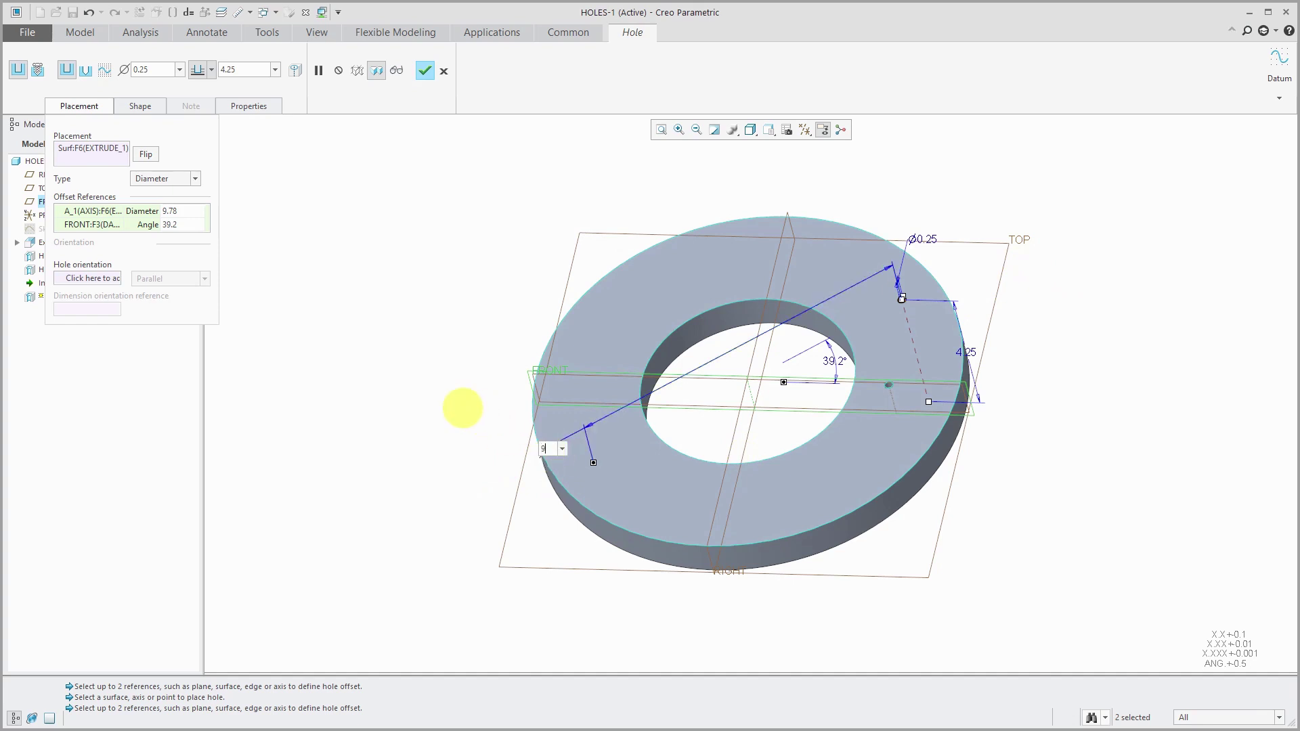
pyautogui.press('Return')
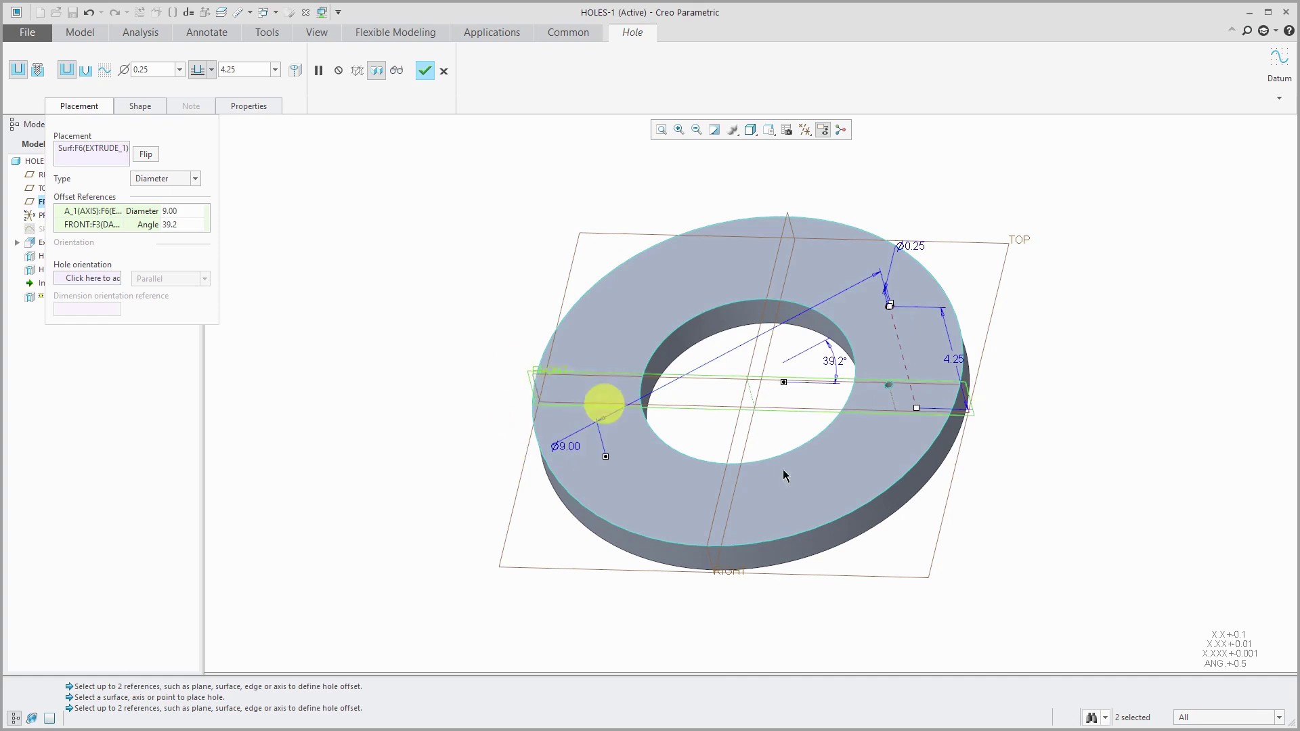
pyautogui.rightClick(916, 408)
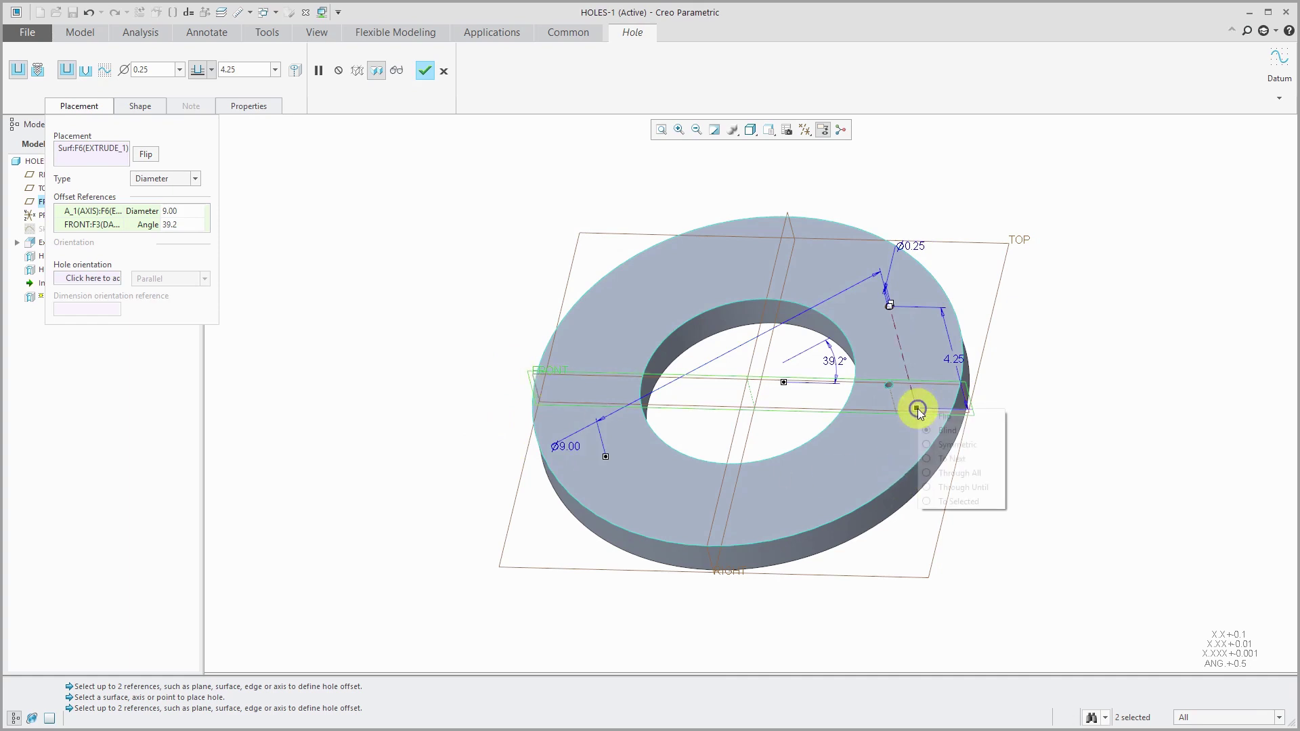
pyautogui.click(966, 457)
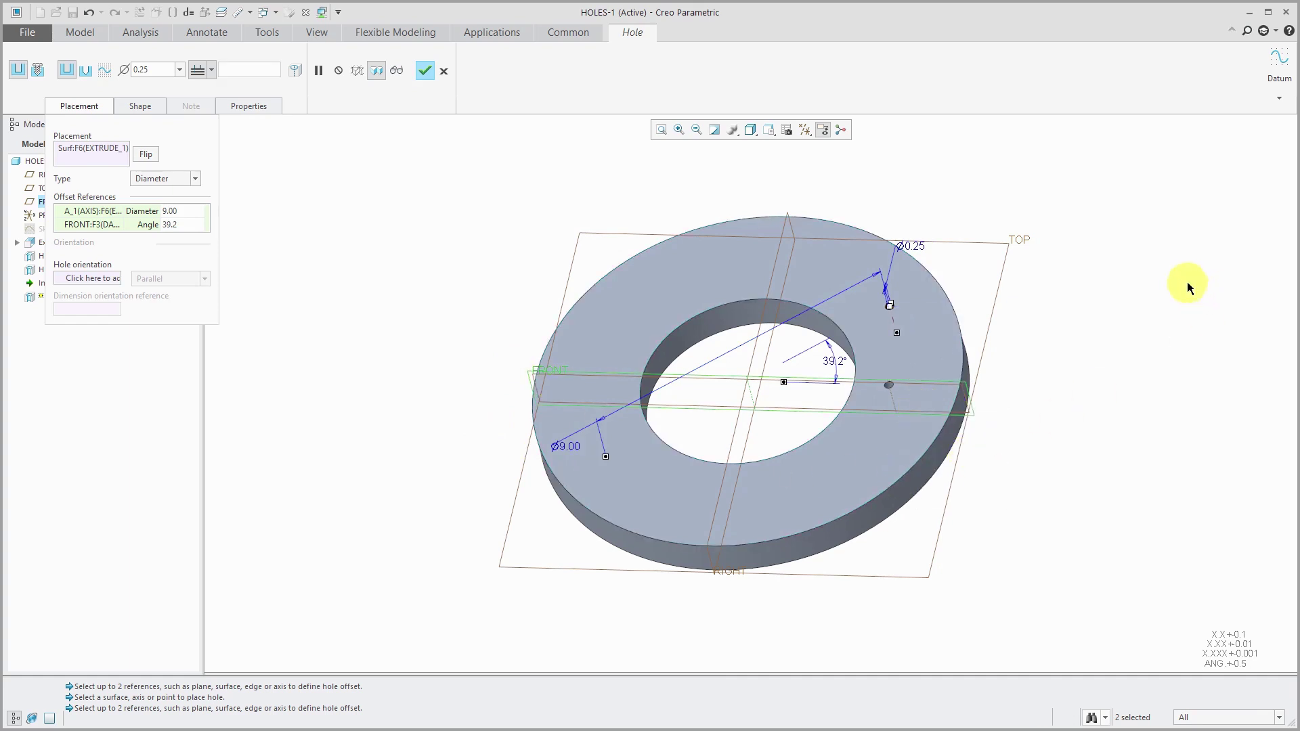
pyautogui.doubleClick(924, 248)
pyautogui.write('0.625')
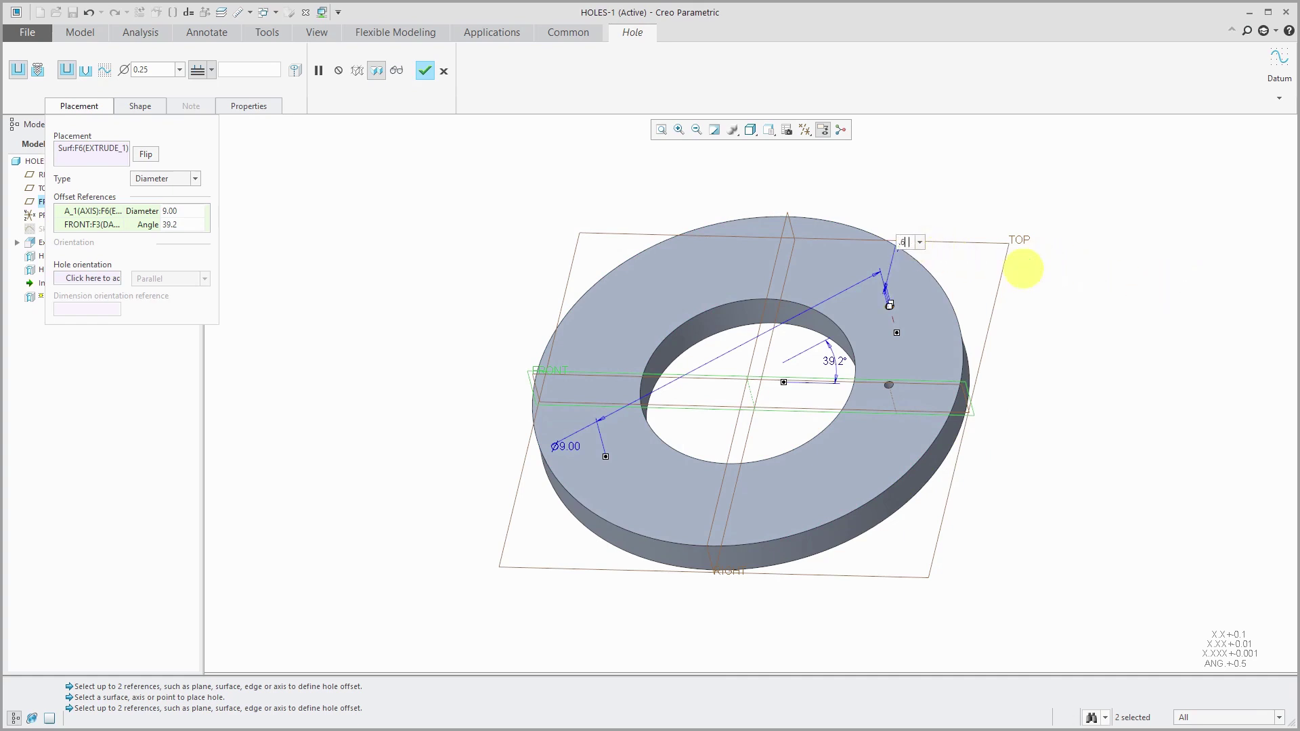
pyautogui.press('Return')
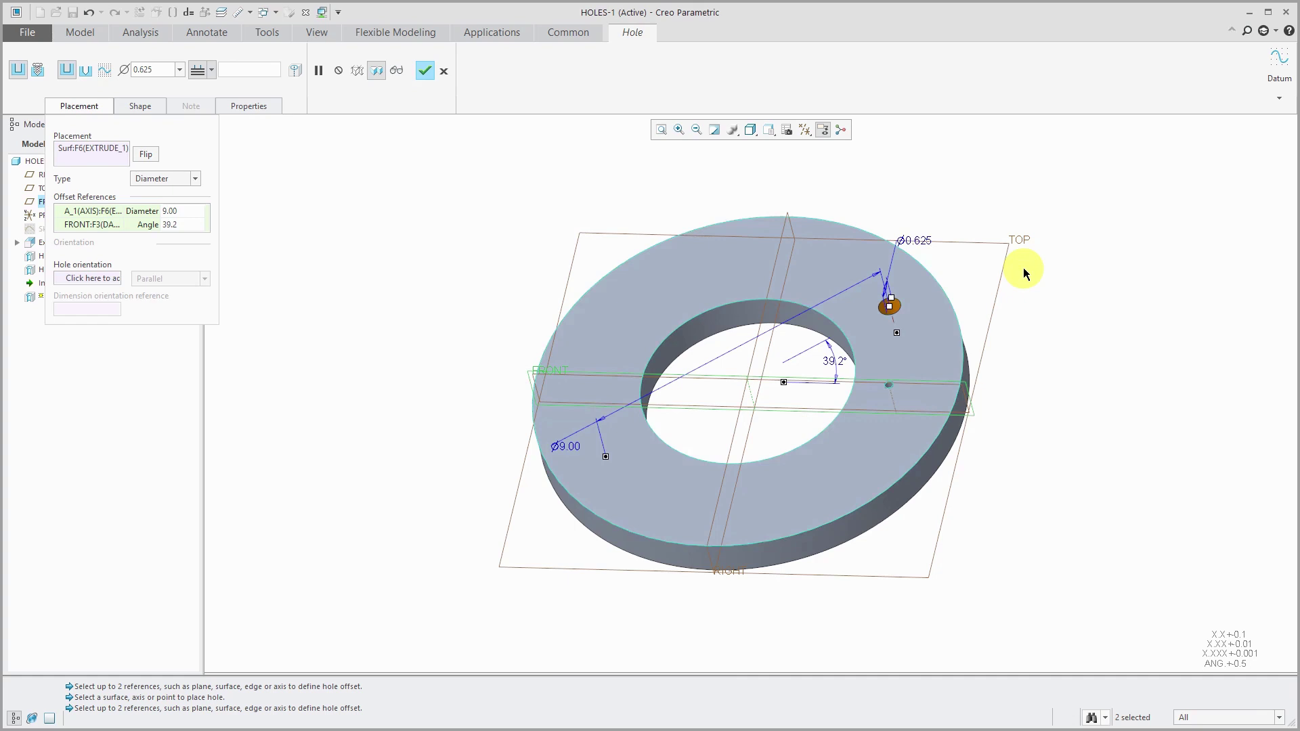
pyautogui.doubleClick(832, 366)
pyautogui.write('30')
pyautogui.press('Return')
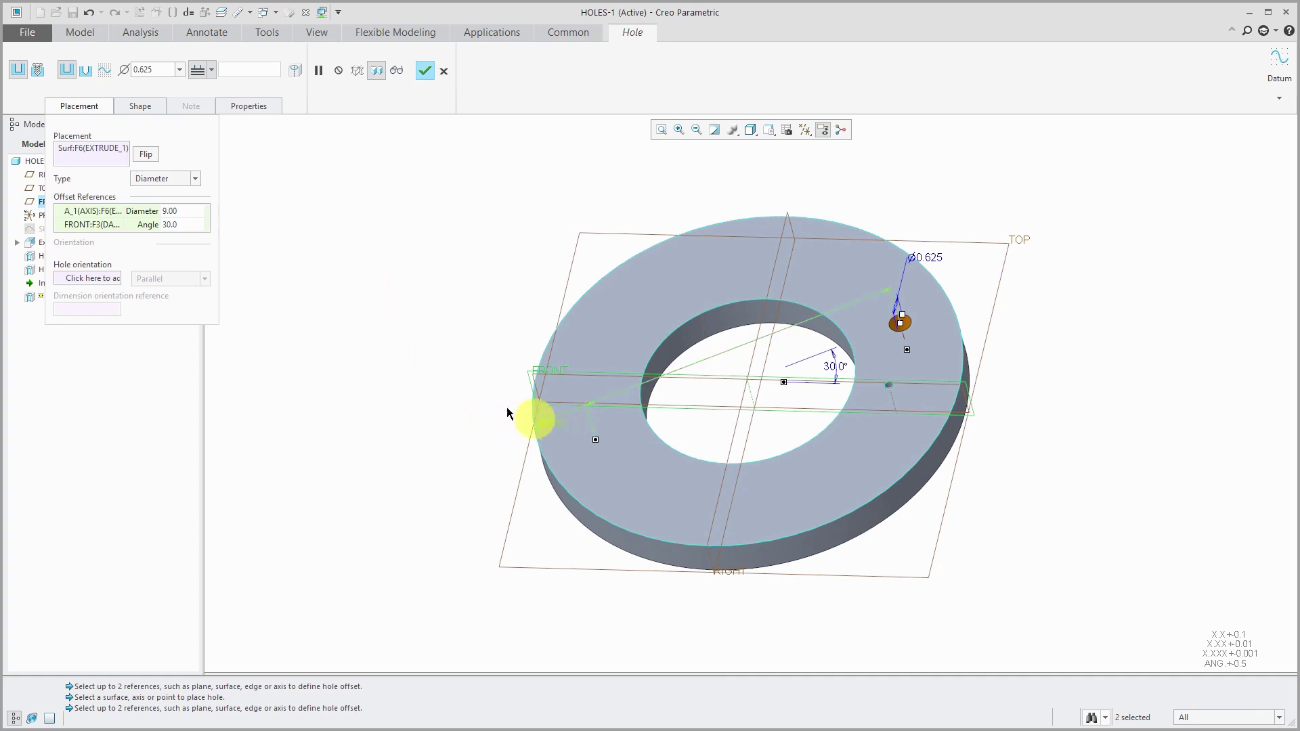
# Try Radial placement, revert to Diameter, and finish Hole 3.
pyautogui.click(197, 179)
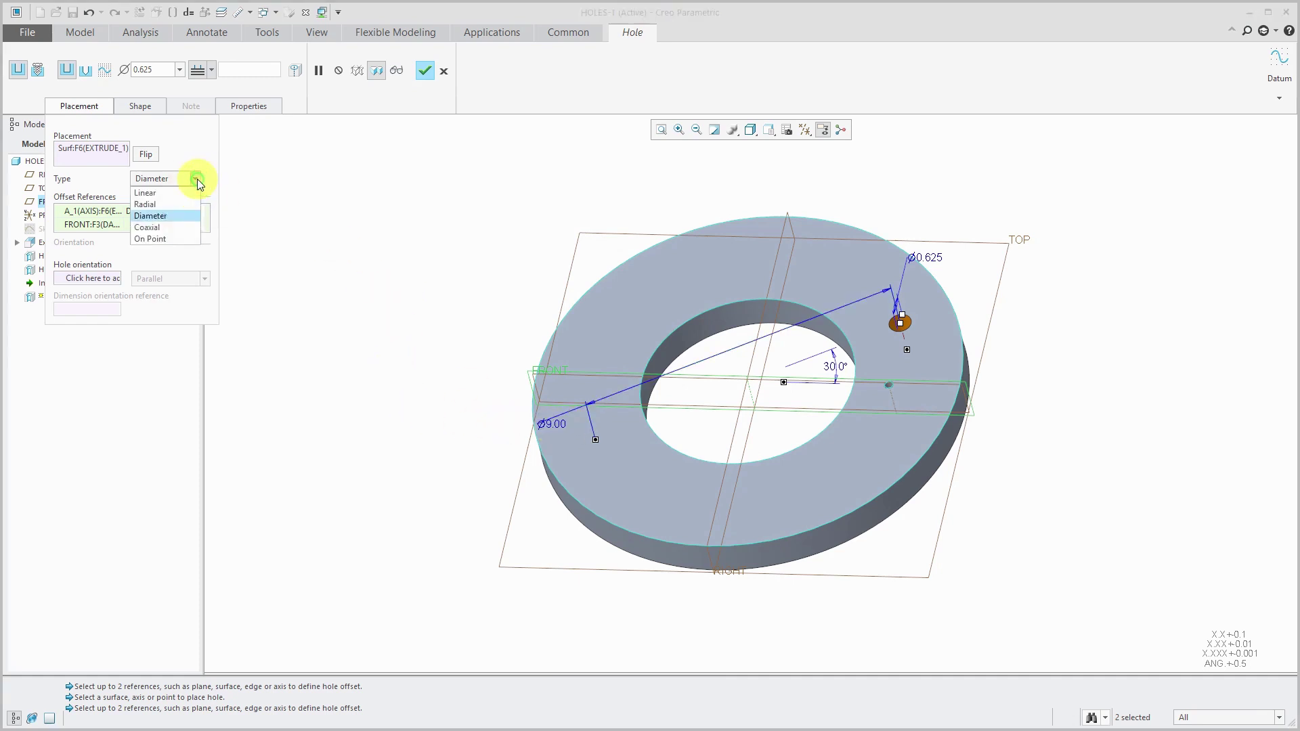
pyautogui.click(176, 205)
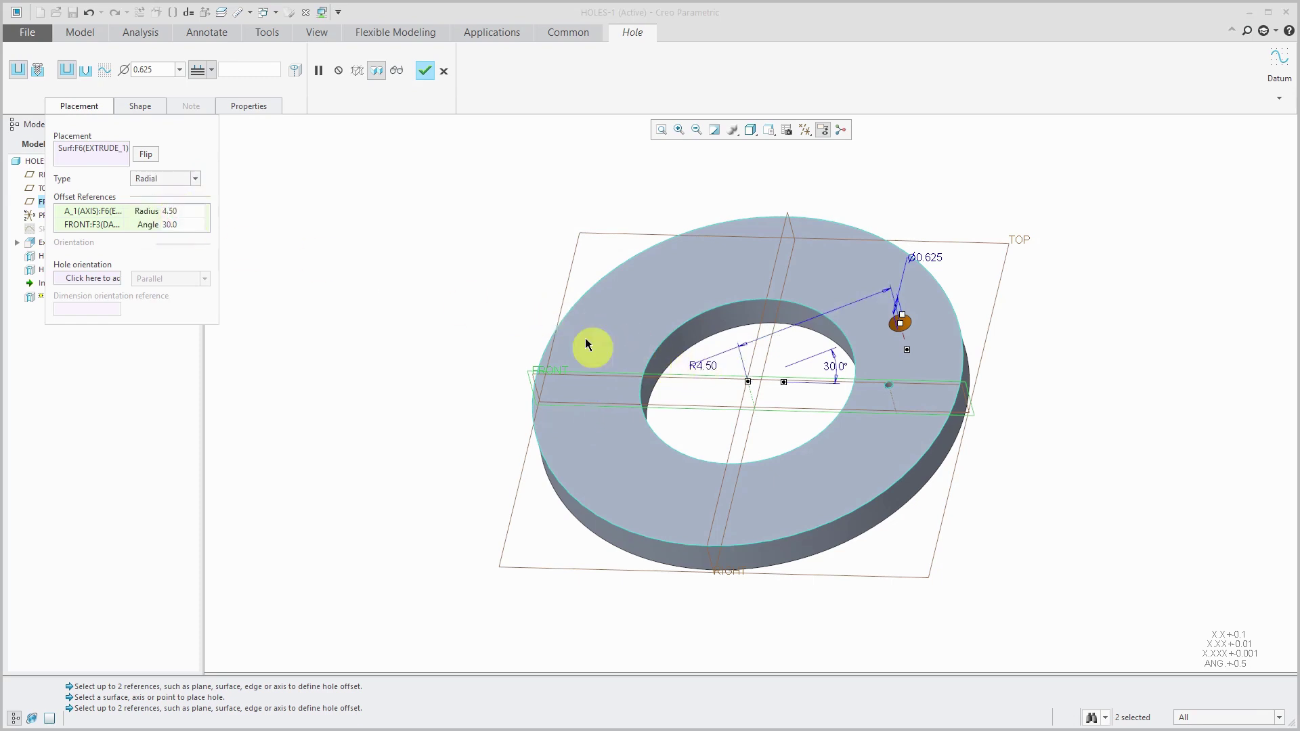
pyautogui.click(196, 179)
pyautogui.click(184, 217)
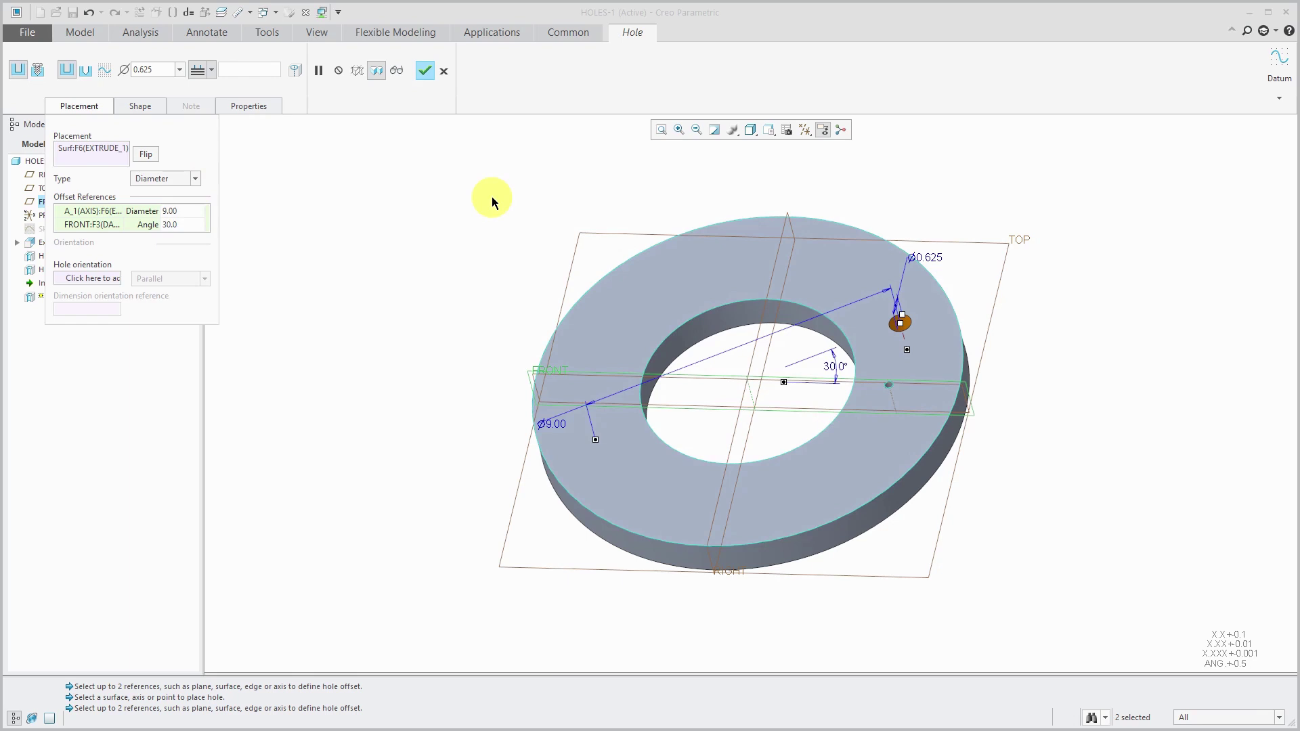
pyautogui.click(424, 71)
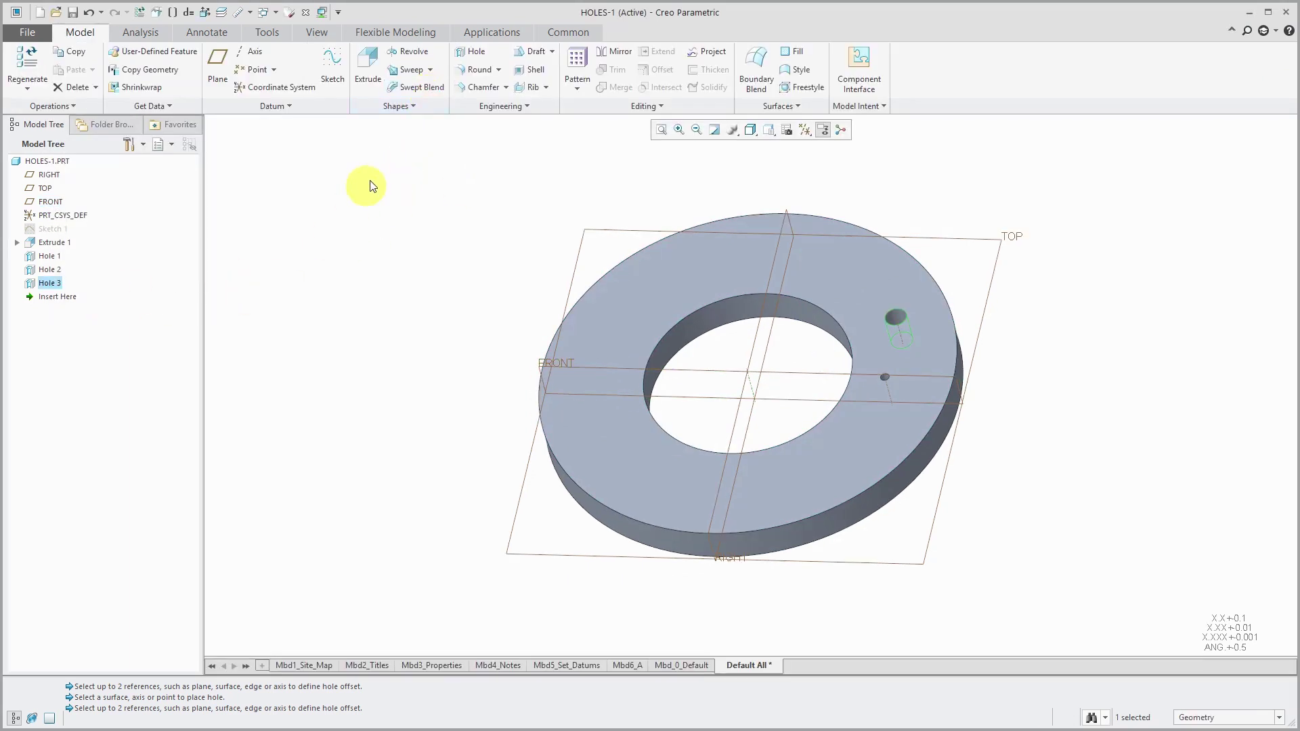
# Start an Axis pattern of Hole 3 around the disk's central axis spanning 360°.
pyautogui.click(570, 63)
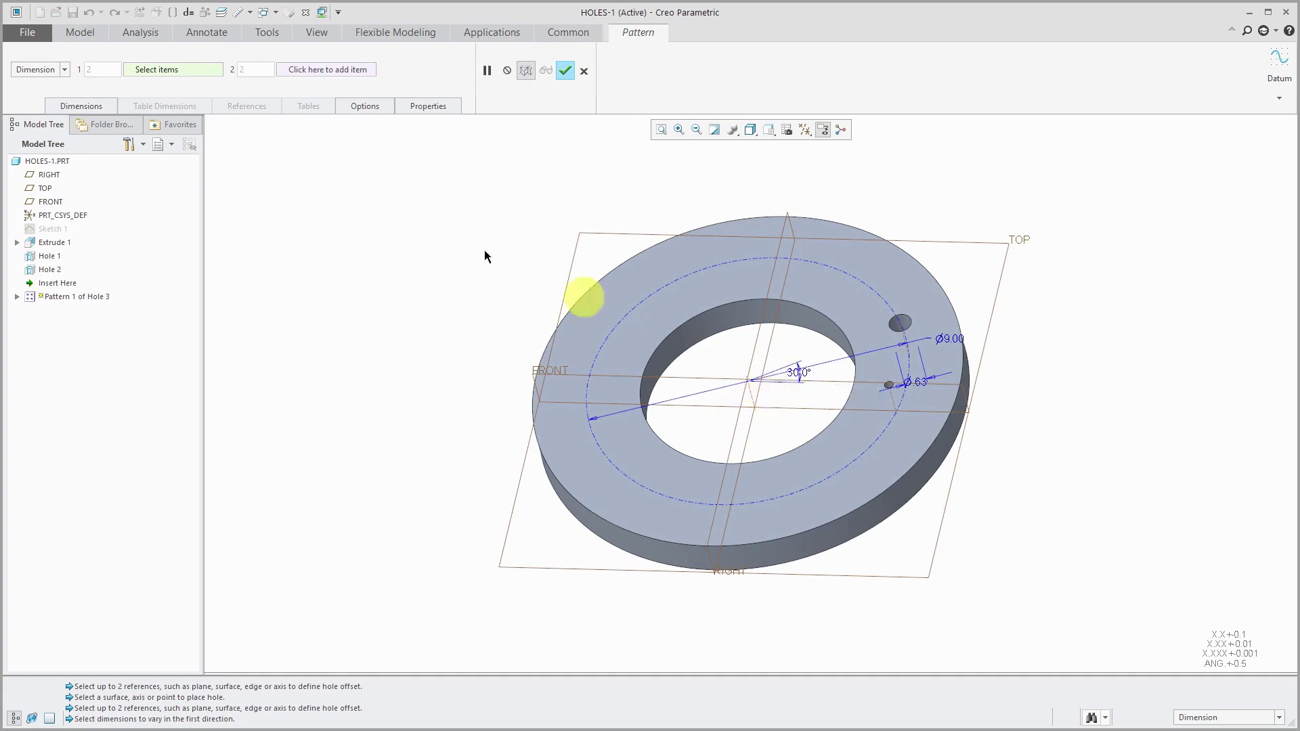
pyautogui.click(64, 70)
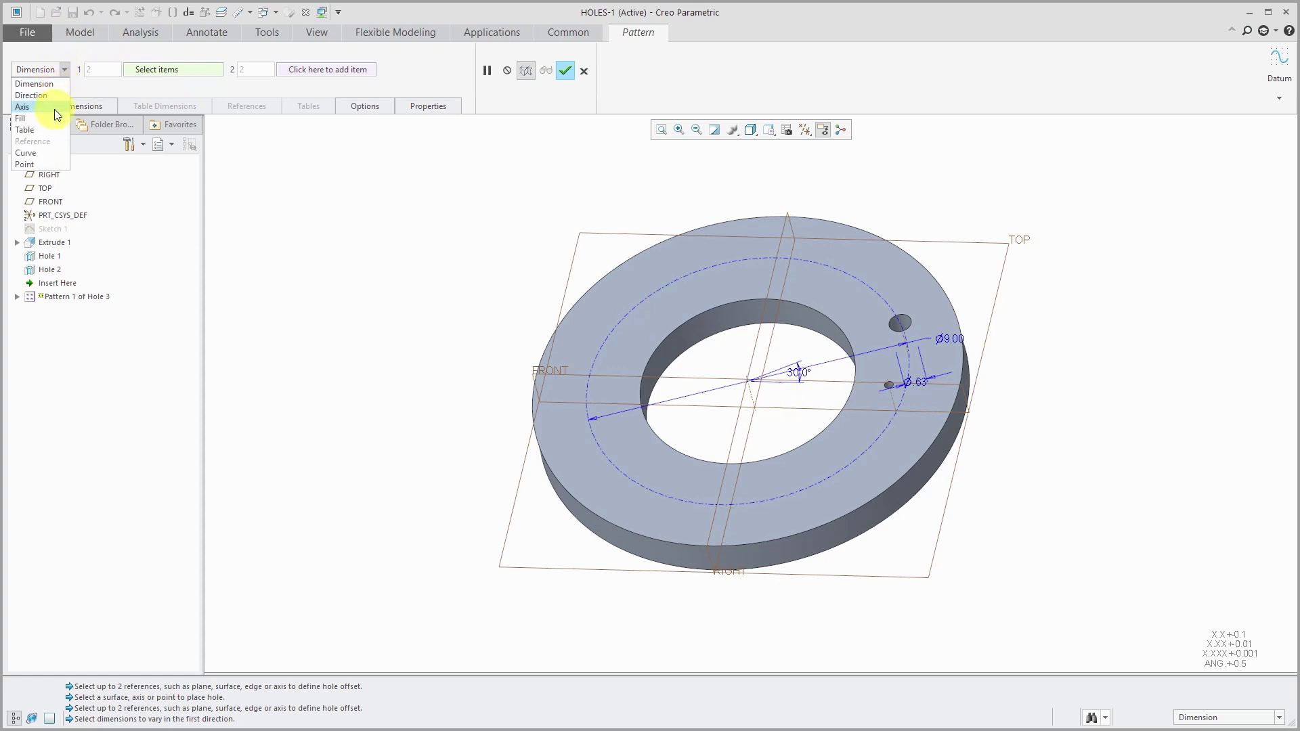
pyautogui.click(23, 107)
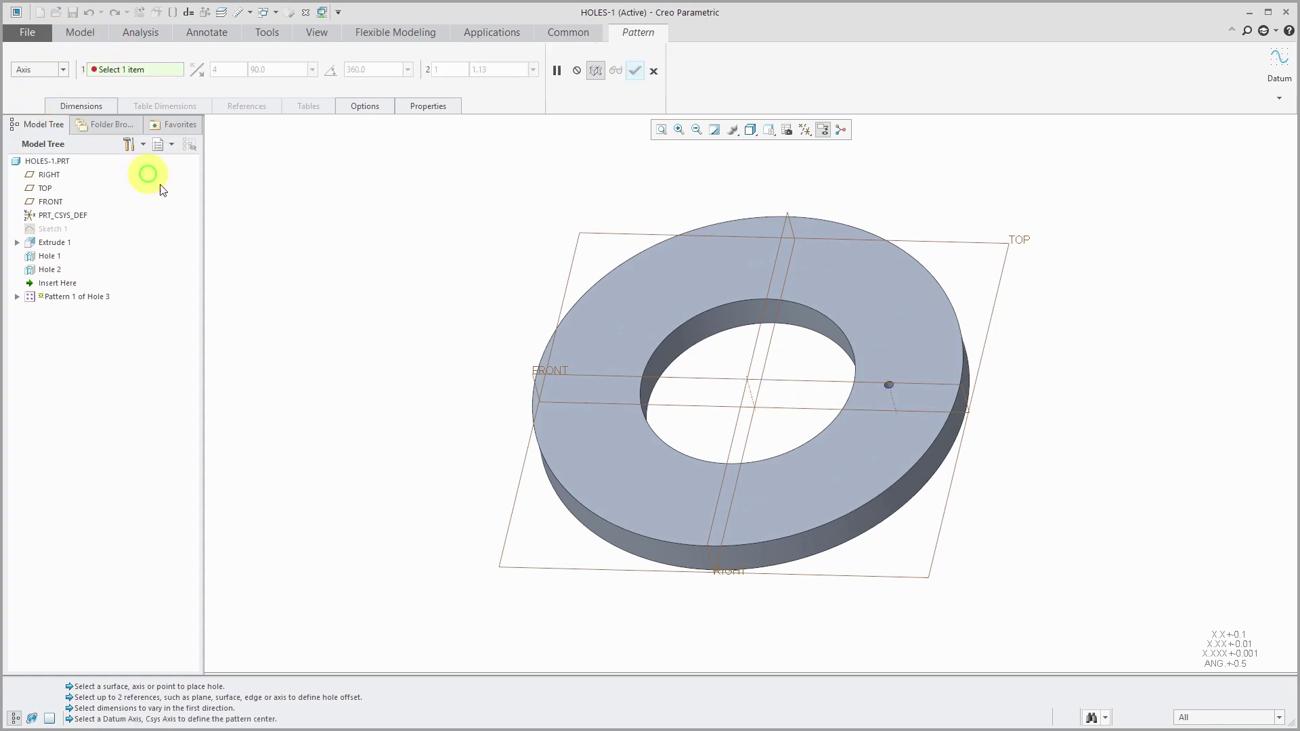
pyautogui.click(754, 392)
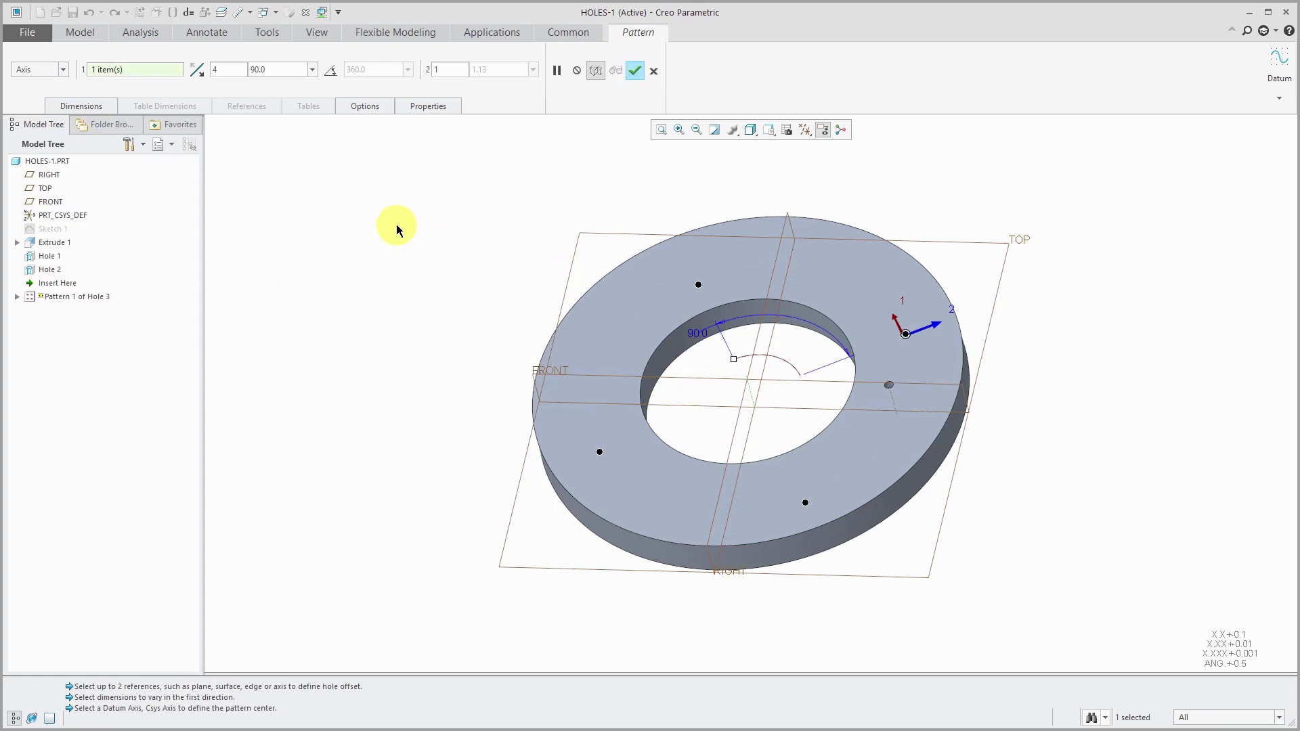
pyautogui.click(333, 73)
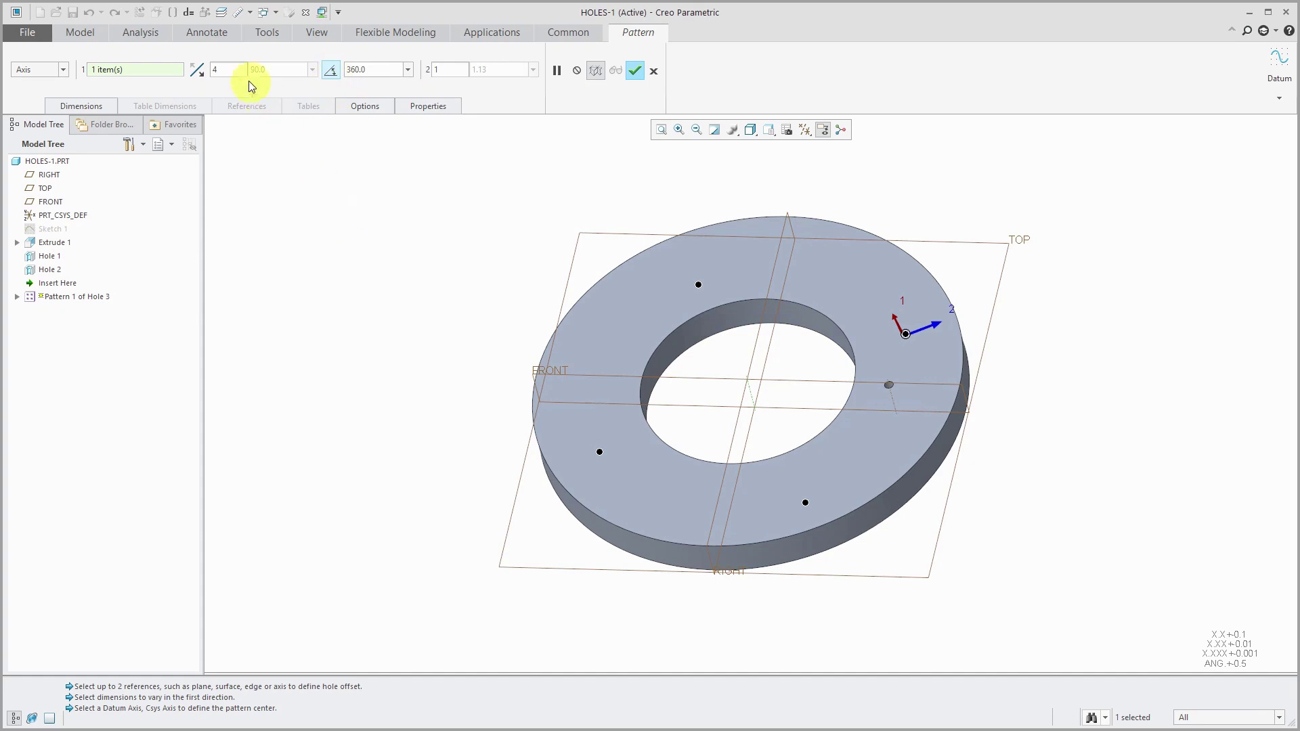
# Set the pattern member count to 12, trying 8 and 10 along the way.
pyautogui.doubleClick(227, 70)
pyautogui.write('8')
pyautogui.press('Return')
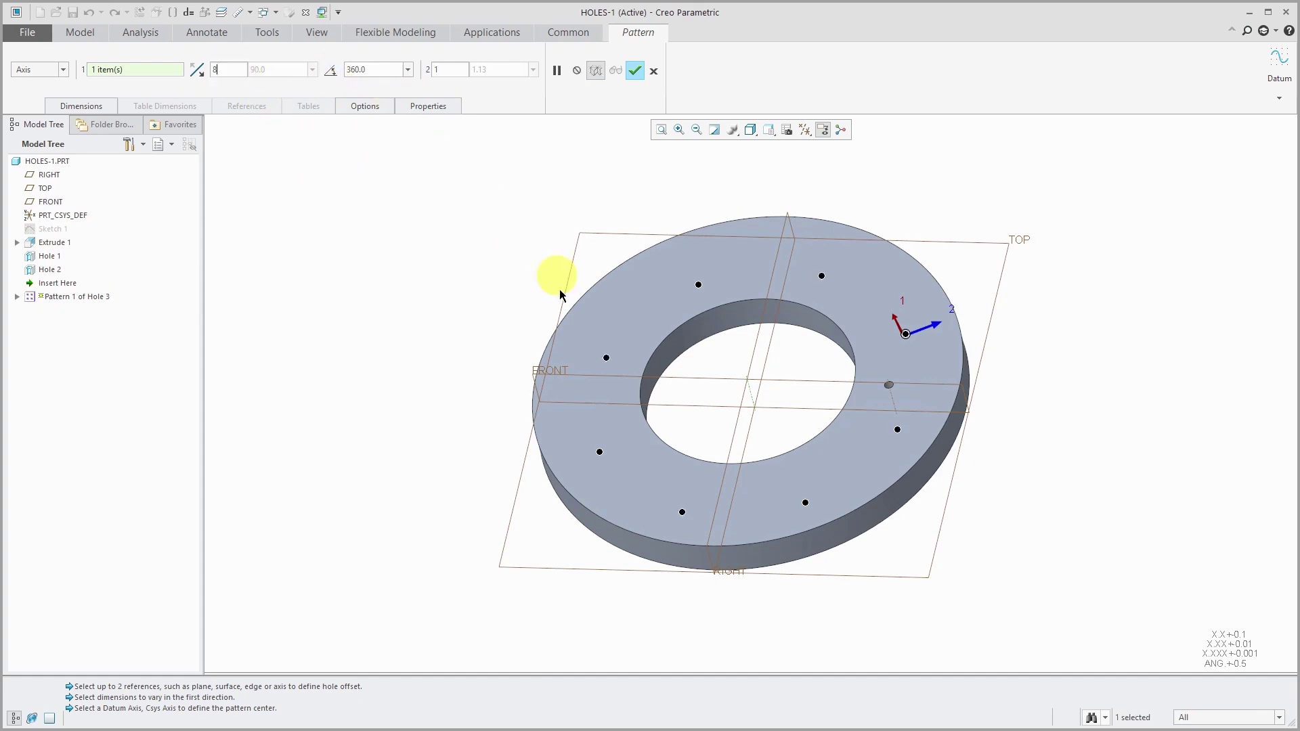
pyautogui.moveTo(668, 325); pyautogui.dragTo(676, 377, button='middle')
pyautogui.doubleClick(235, 68)
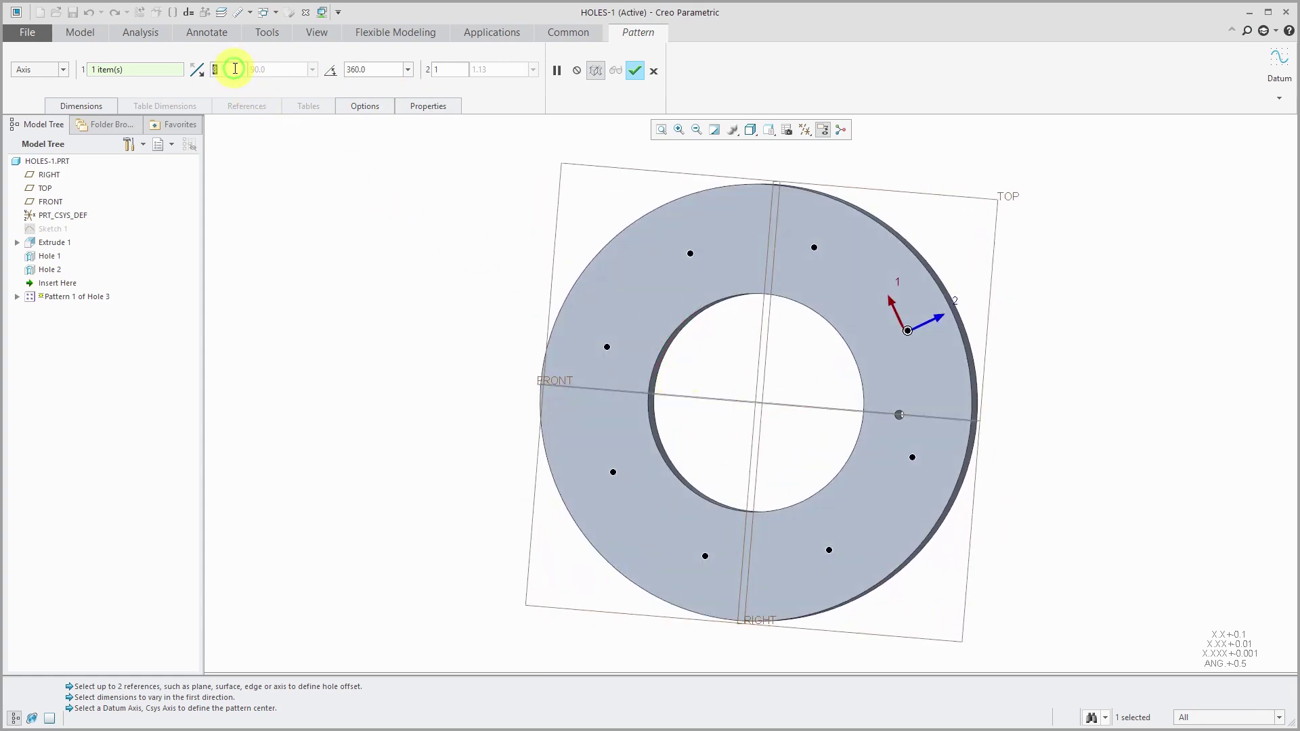
pyautogui.write('10')
pyautogui.press('Return')
pyautogui.doubleClick(235, 69)
pyautogui.write('12')
pyautogui.press('Return')
# Leave one position of the hole ring empty and finish the circular pattern.
pyautogui.moveTo(609, 354)
pyautogui.mouseDown(button='middle')
pyautogui.moveTo(636, 332)
pyautogui.moveTo(614, 329)
pyautogui.mouseUp(button='middle')
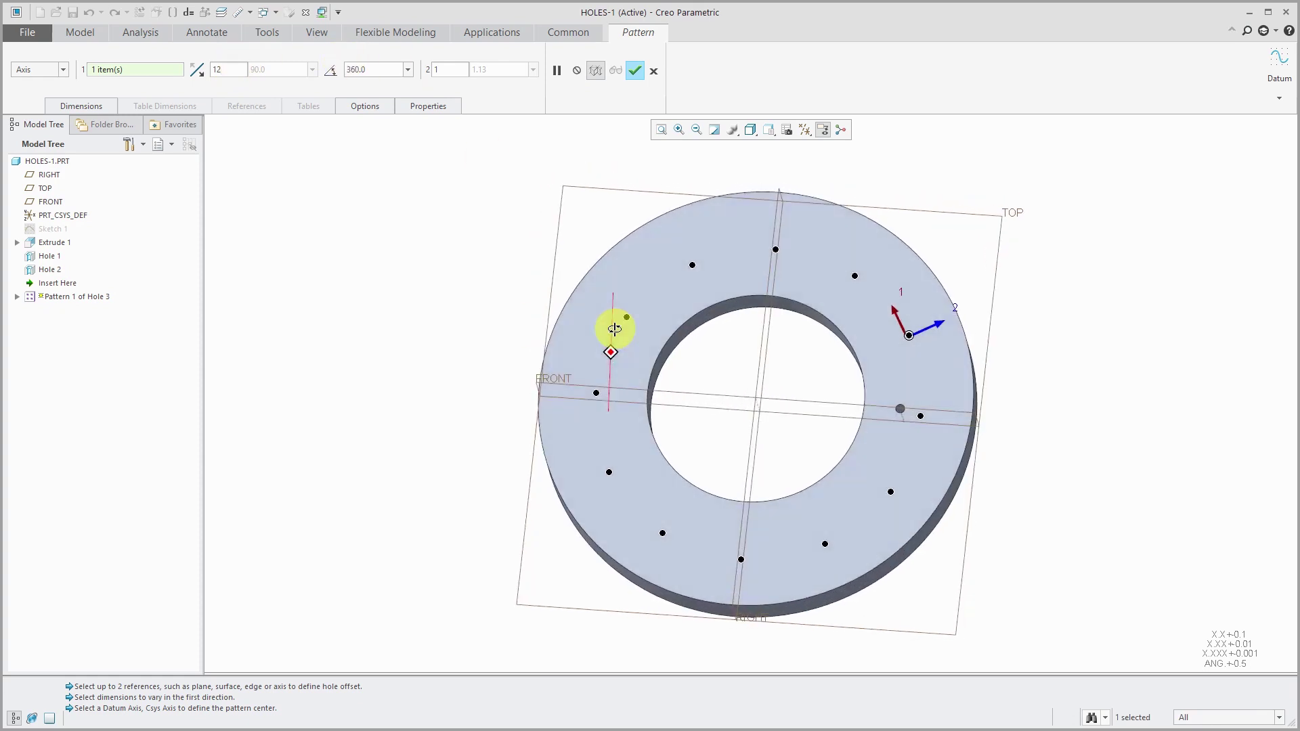
pyautogui.click(921, 417)
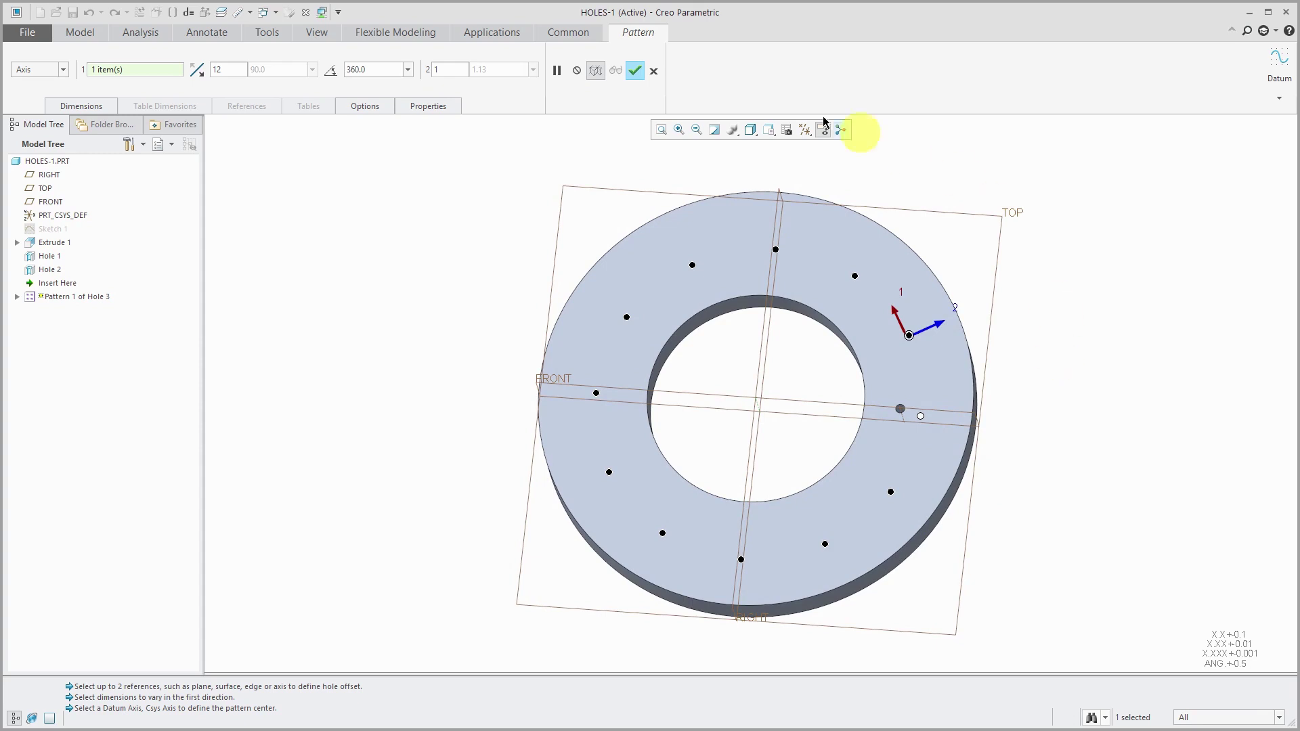
pyautogui.click(634, 71)
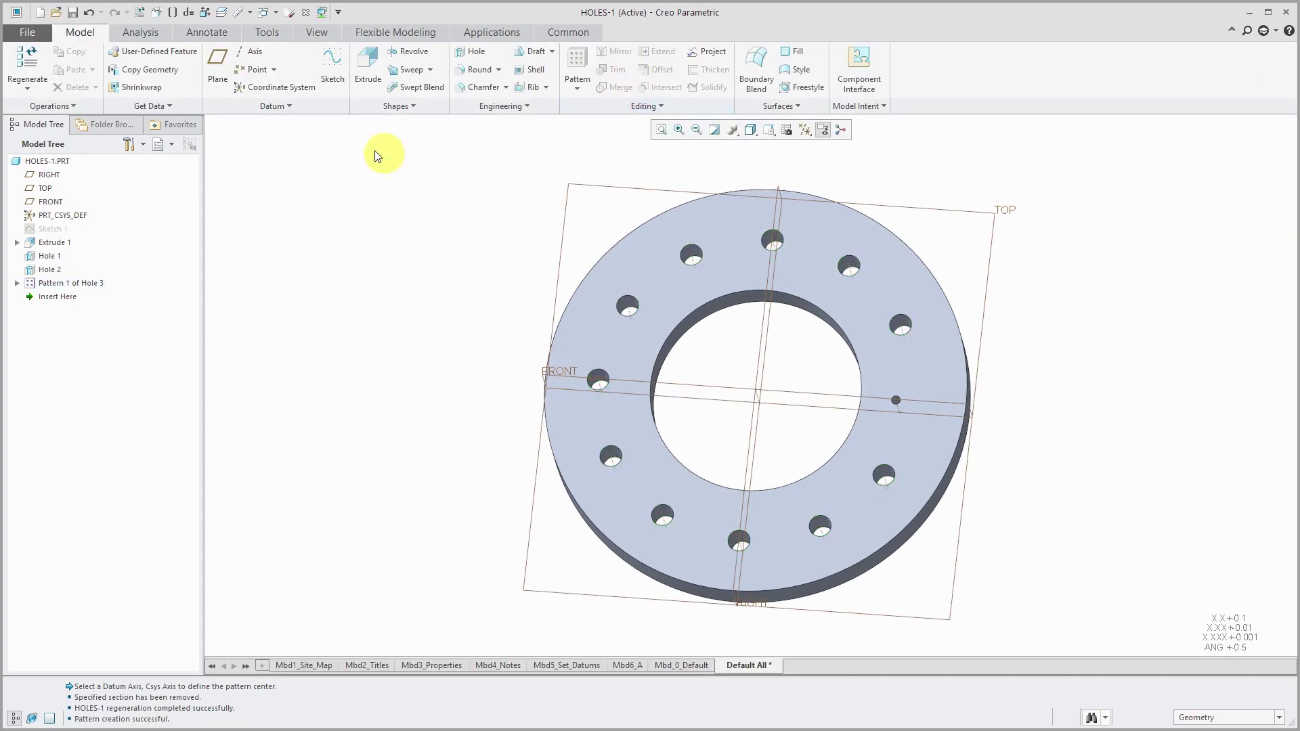
# Switch to HOLES-2.PRT and turn off datum axis and plane display.
pyautogui.click(275, 14)
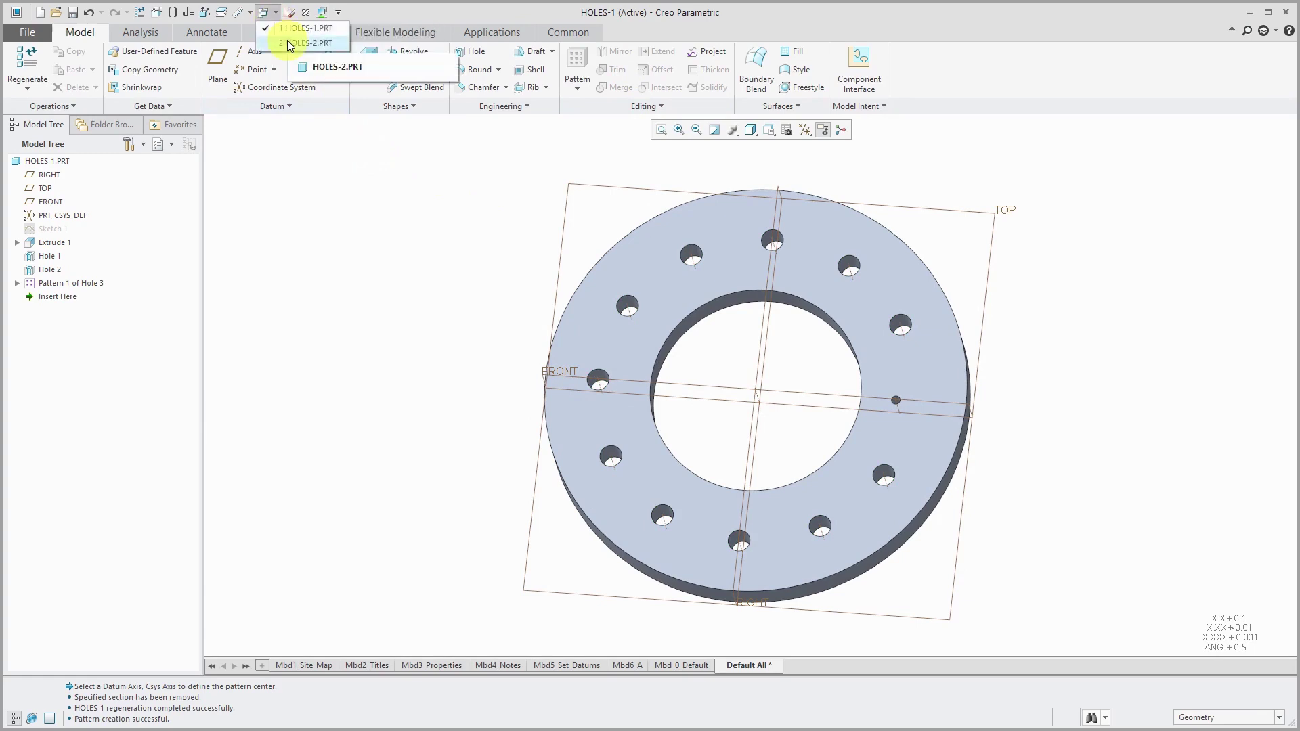
pyautogui.click(287, 41)
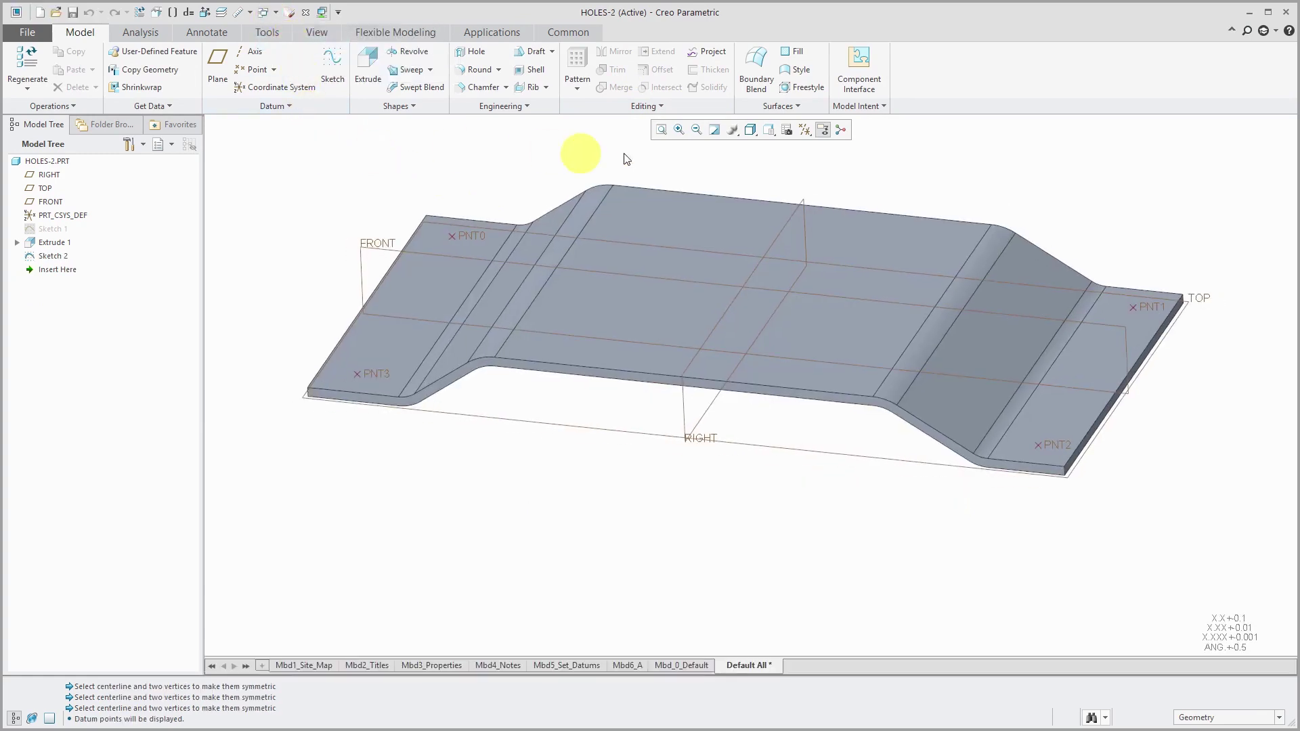
pyautogui.click(807, 130)
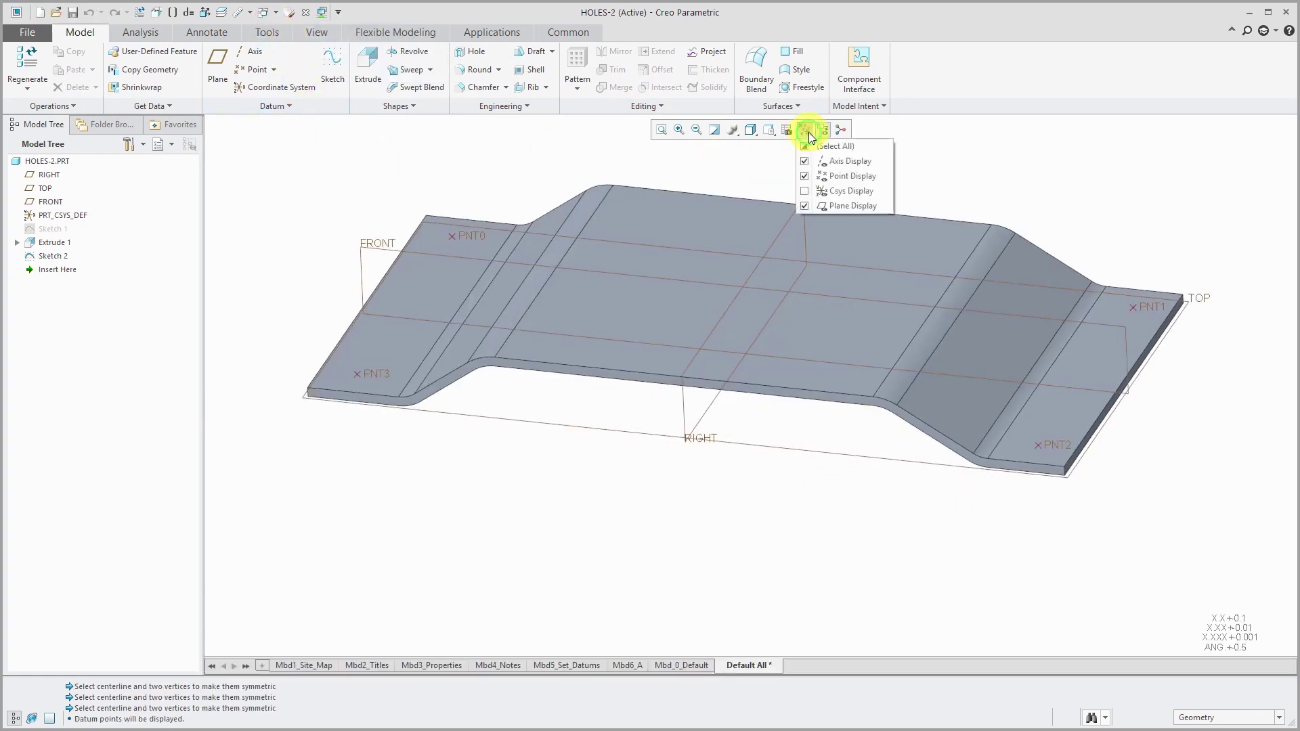
pyautogui.click(844, 161)
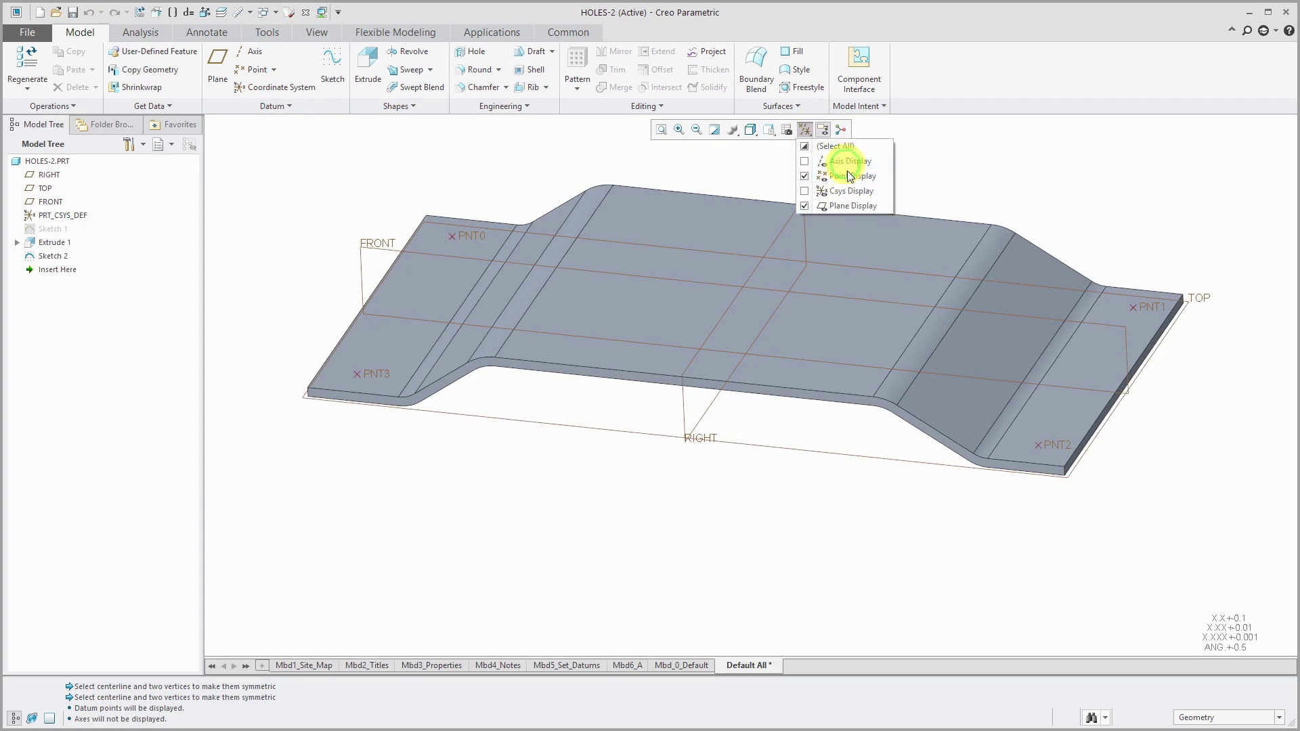
pyautogui.click(853, 205)
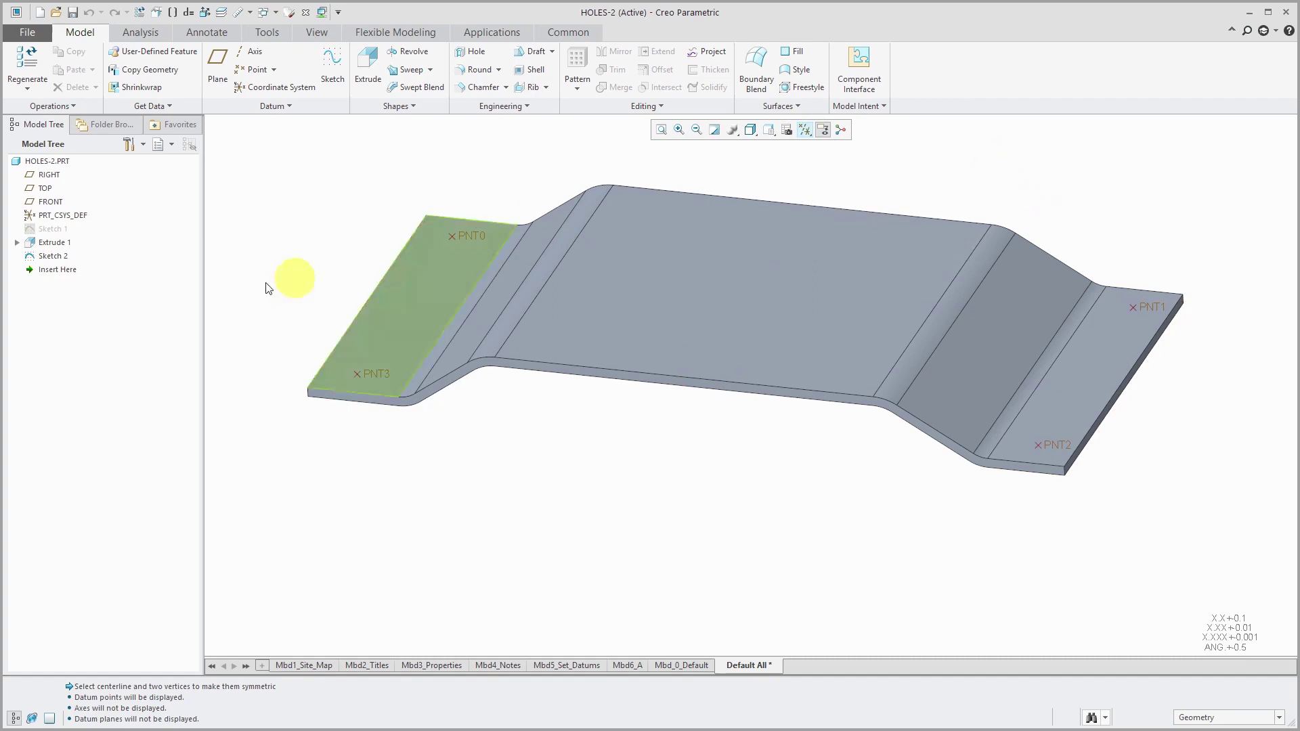
pyautogui.click(54, 259)
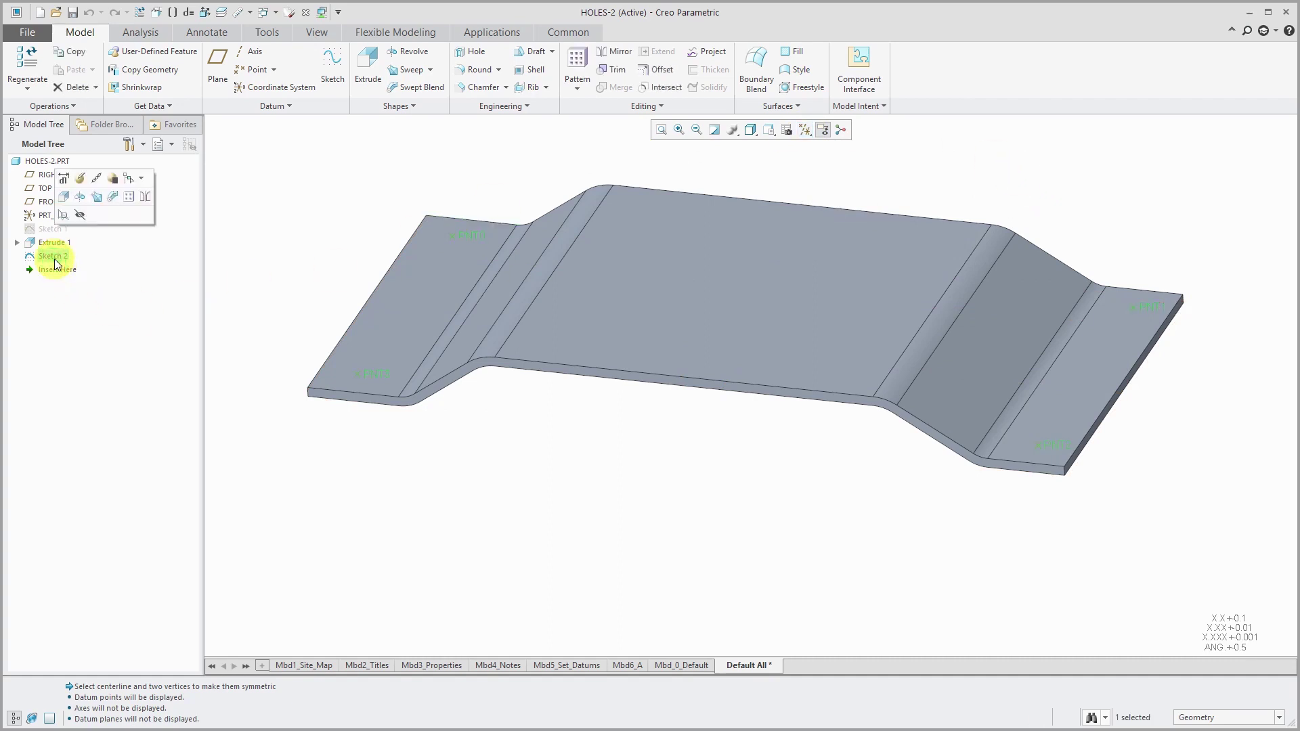
# Edit Sketch 2 so its datum points sit 18.00 apart lengthwise and 8.00 across.
pyautogui.click(80, 180)
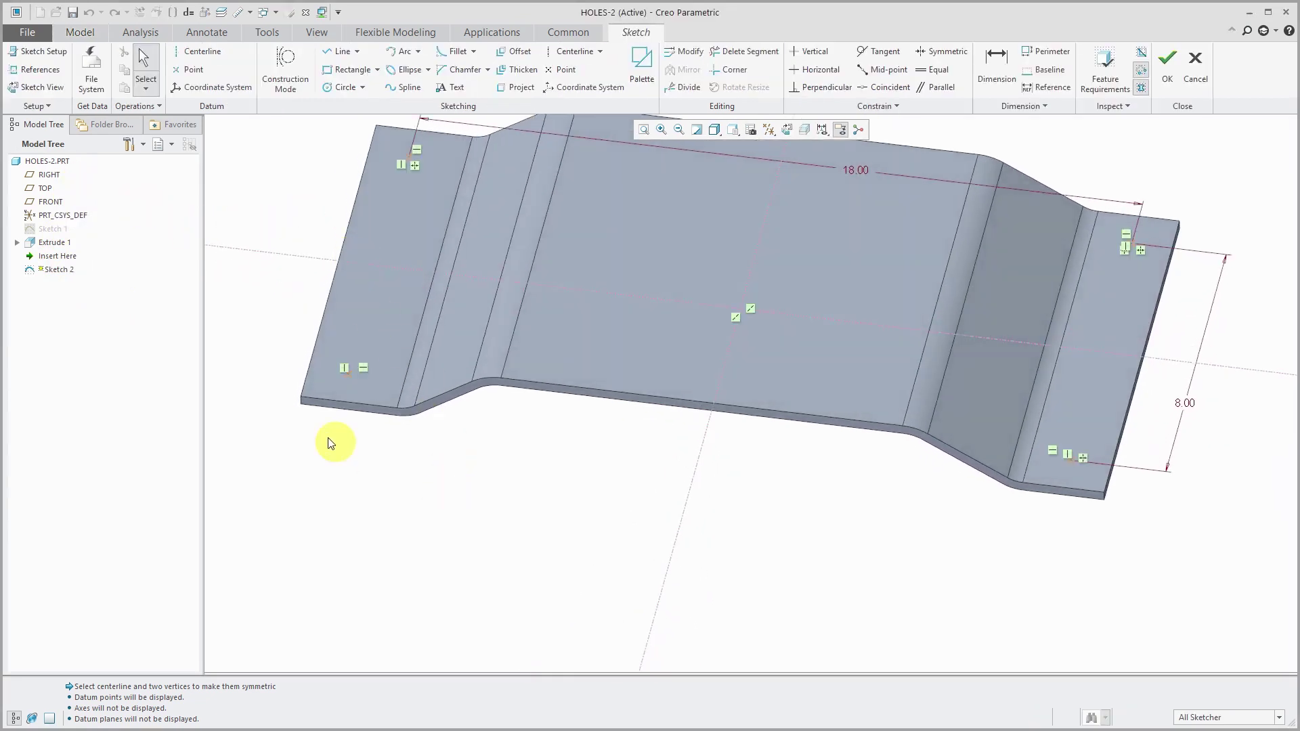
pyautogui.scroll(-1, 580, 589)
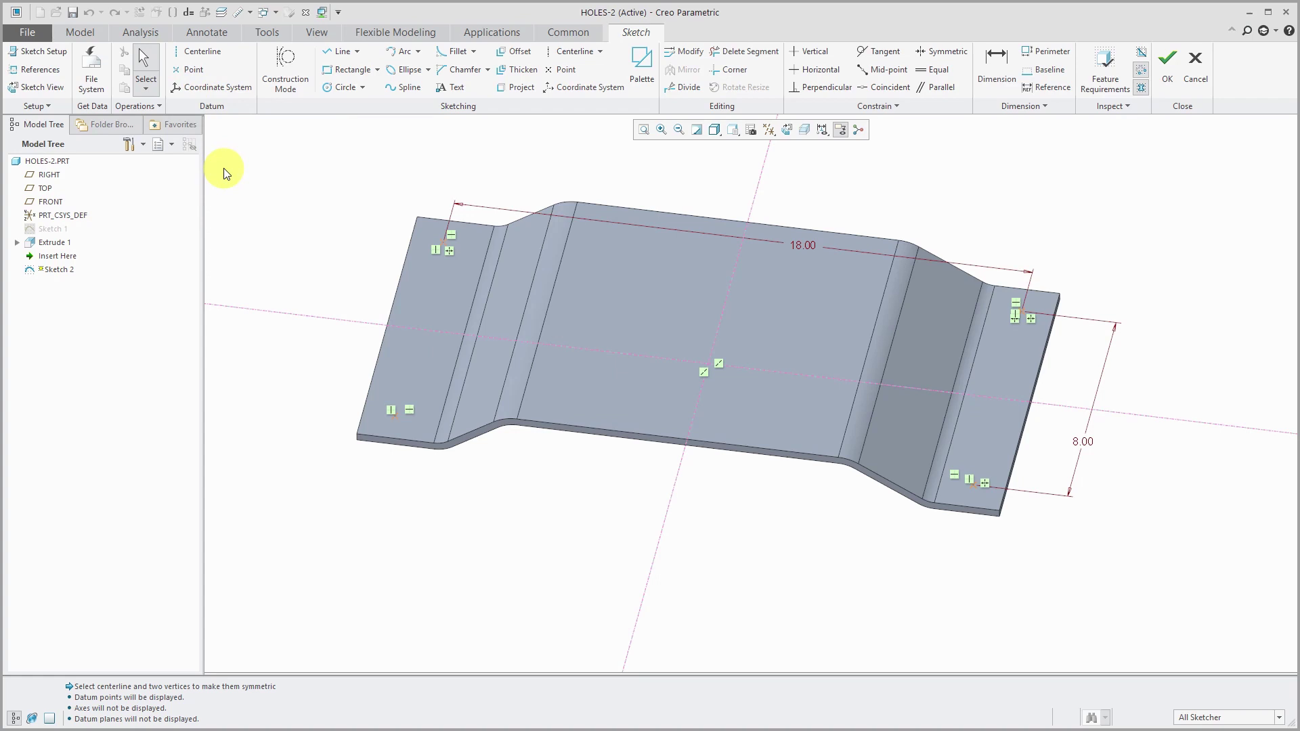
pyautogui.click(1169, 76)
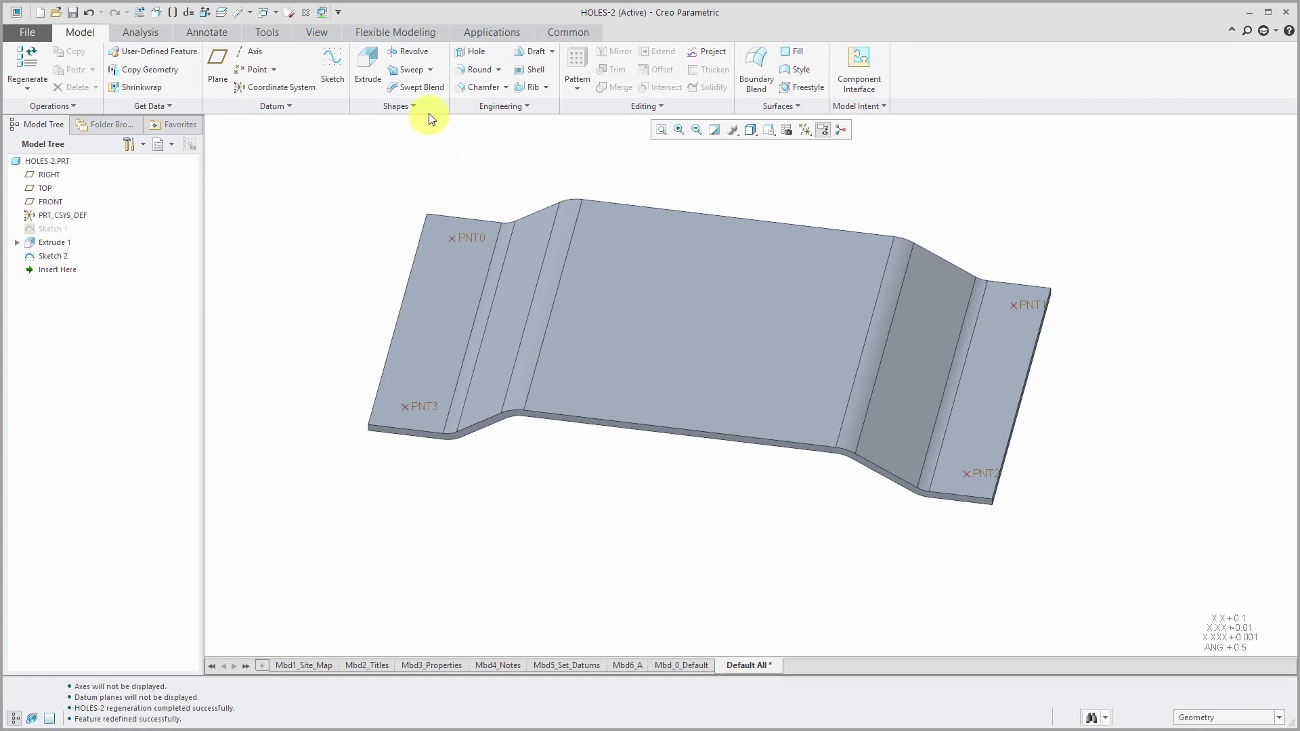
# Add a Ø0.63 hole on datum point PNT0 with depth set to To Next.
pyautogui.click(469, 52)
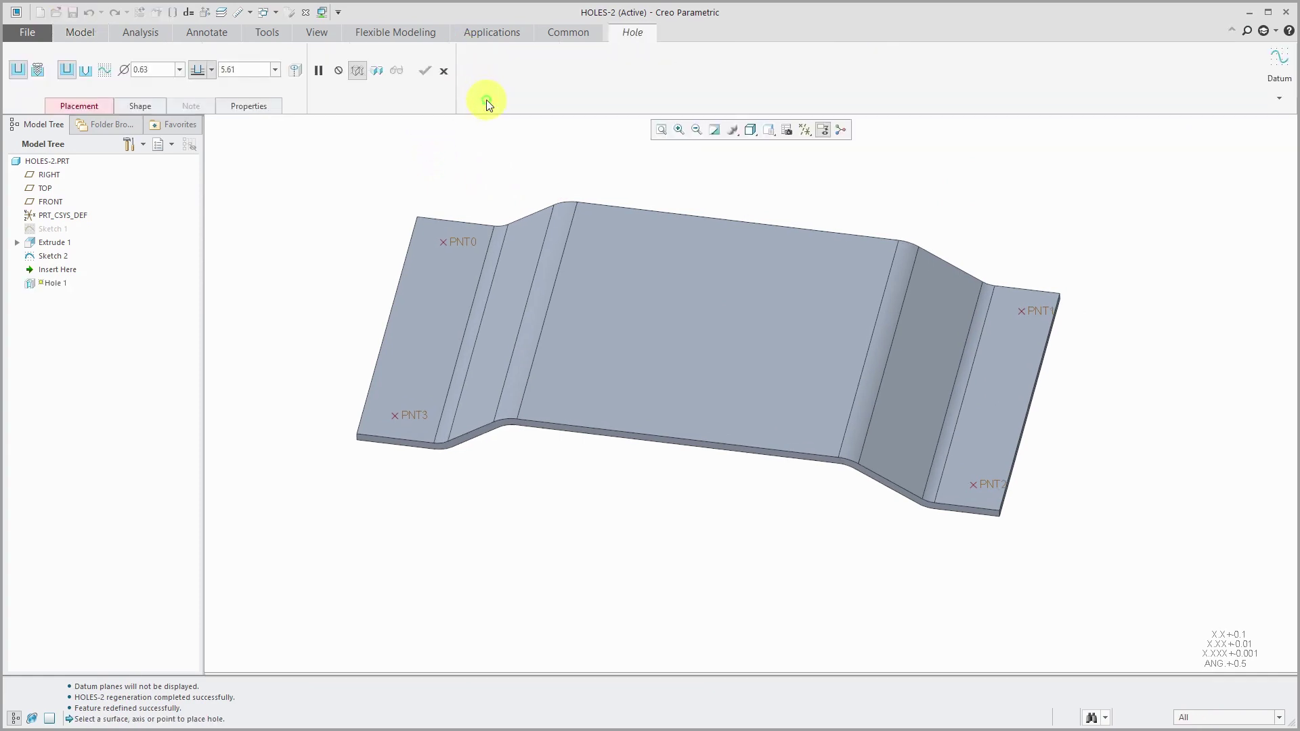
pyautogui.click(463, 241)
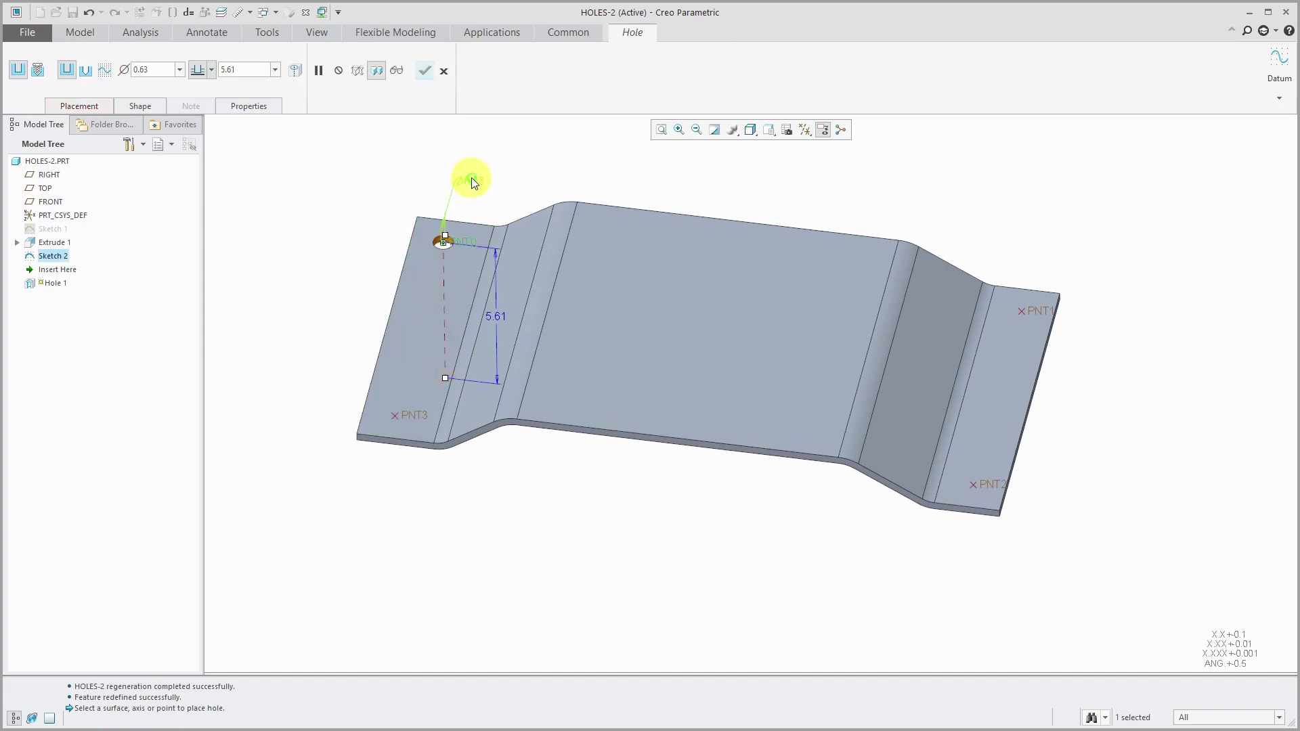
pyautogui.rightClick(445, 378)
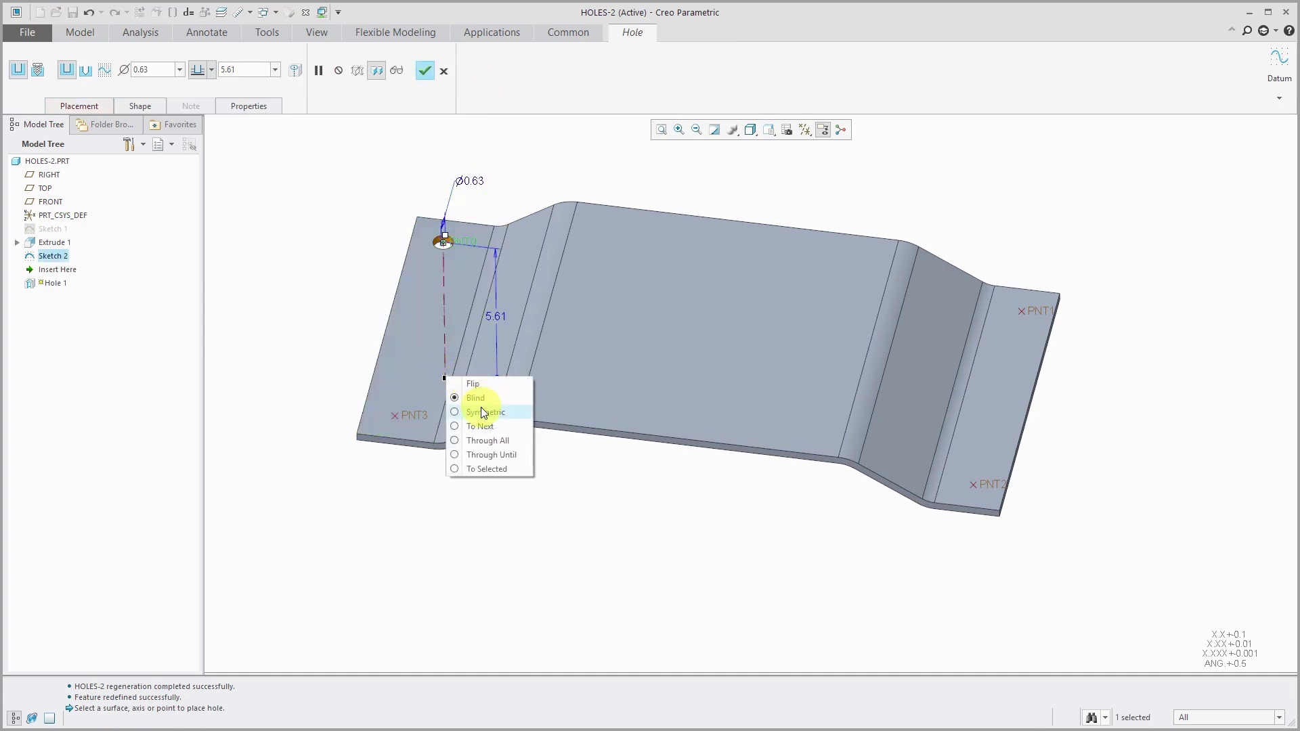
pyautogui.click(486, 426)
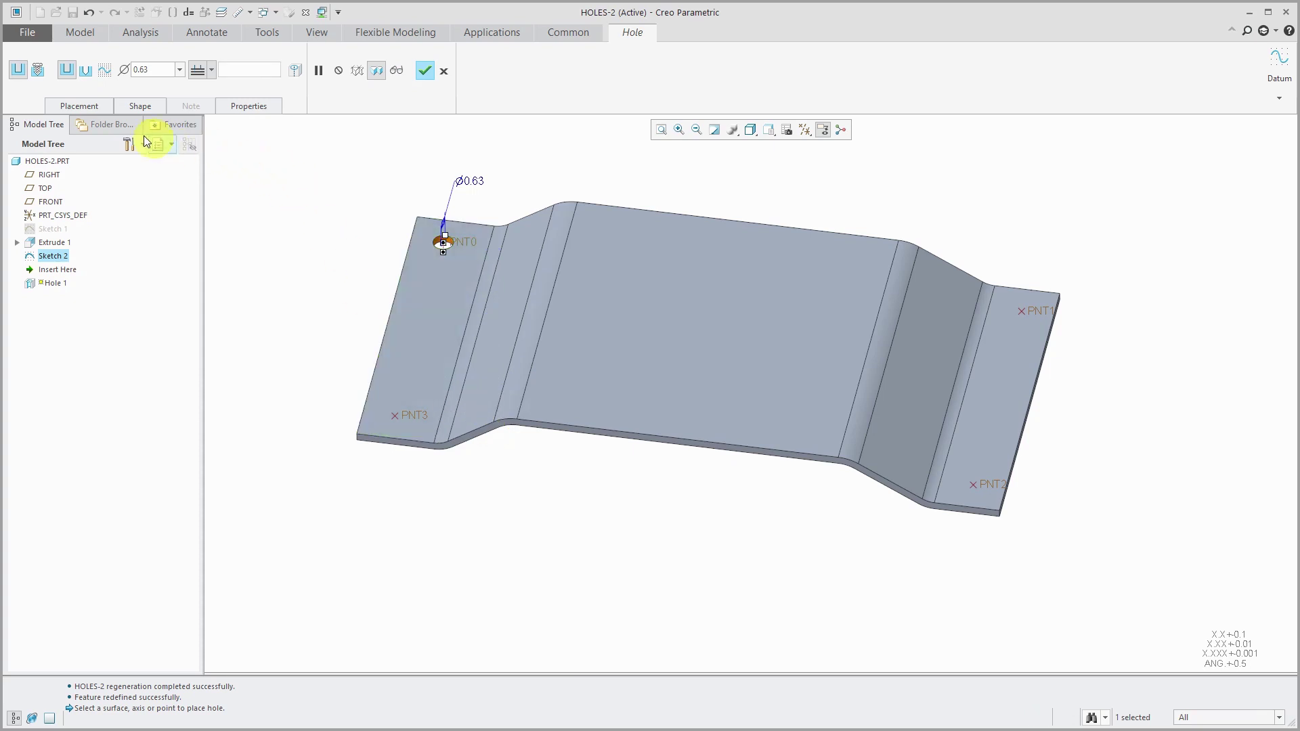
pyautogui.click(80, 109)
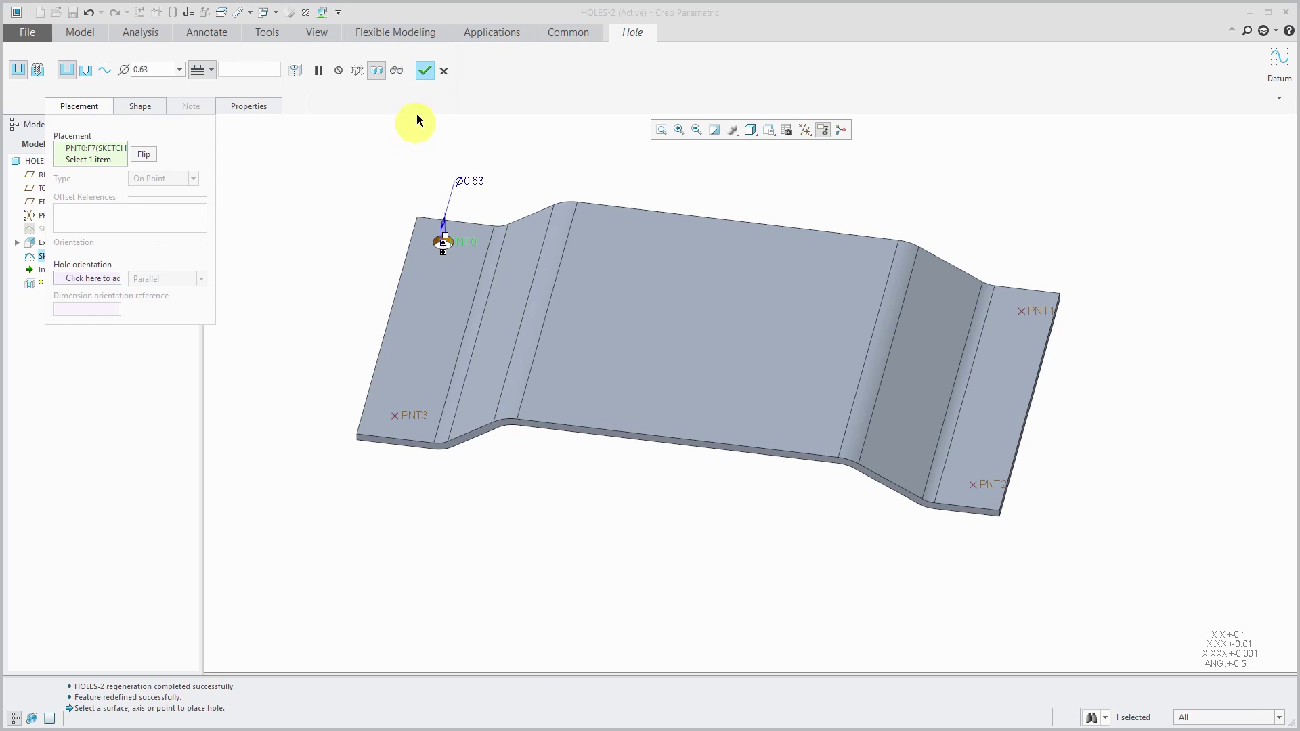
pyautogui.click(425, 71)
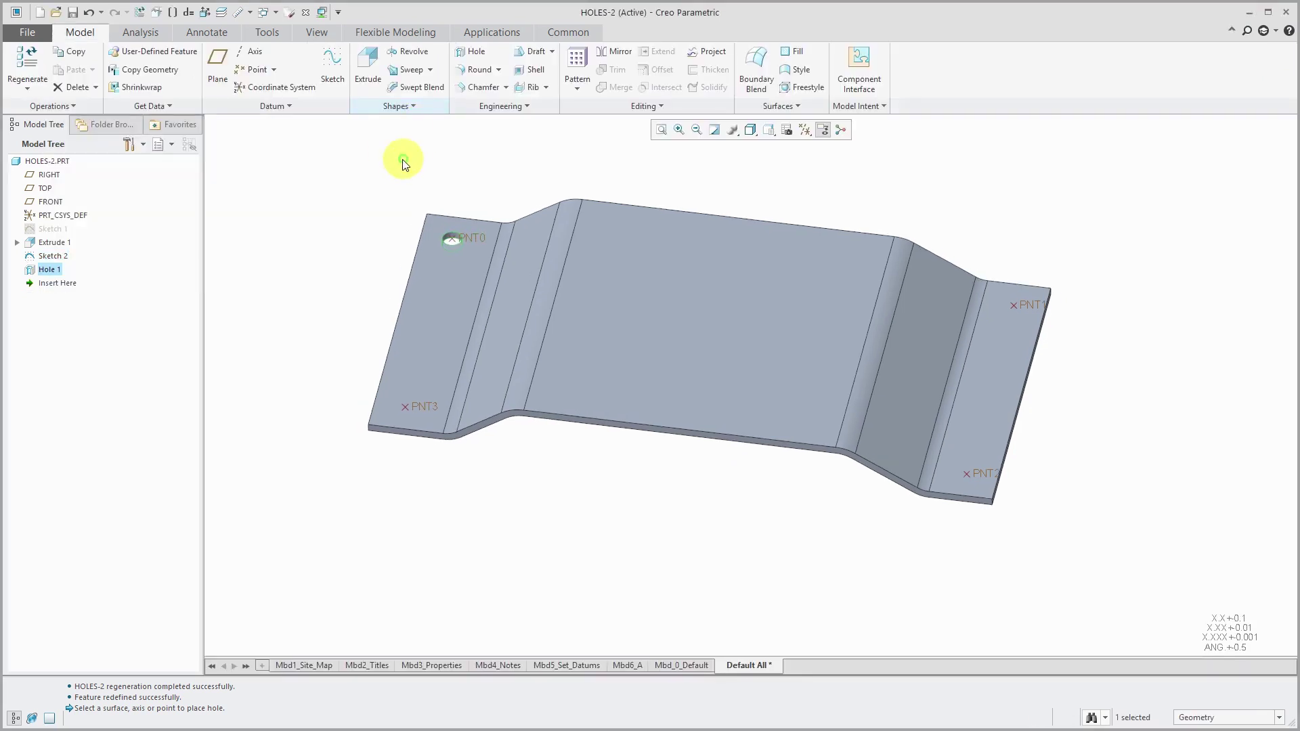
# Pattern Hole 1 as a Point pattern onto Sketch 2's four datum points.
pyautogui.rightClick(472, 168)
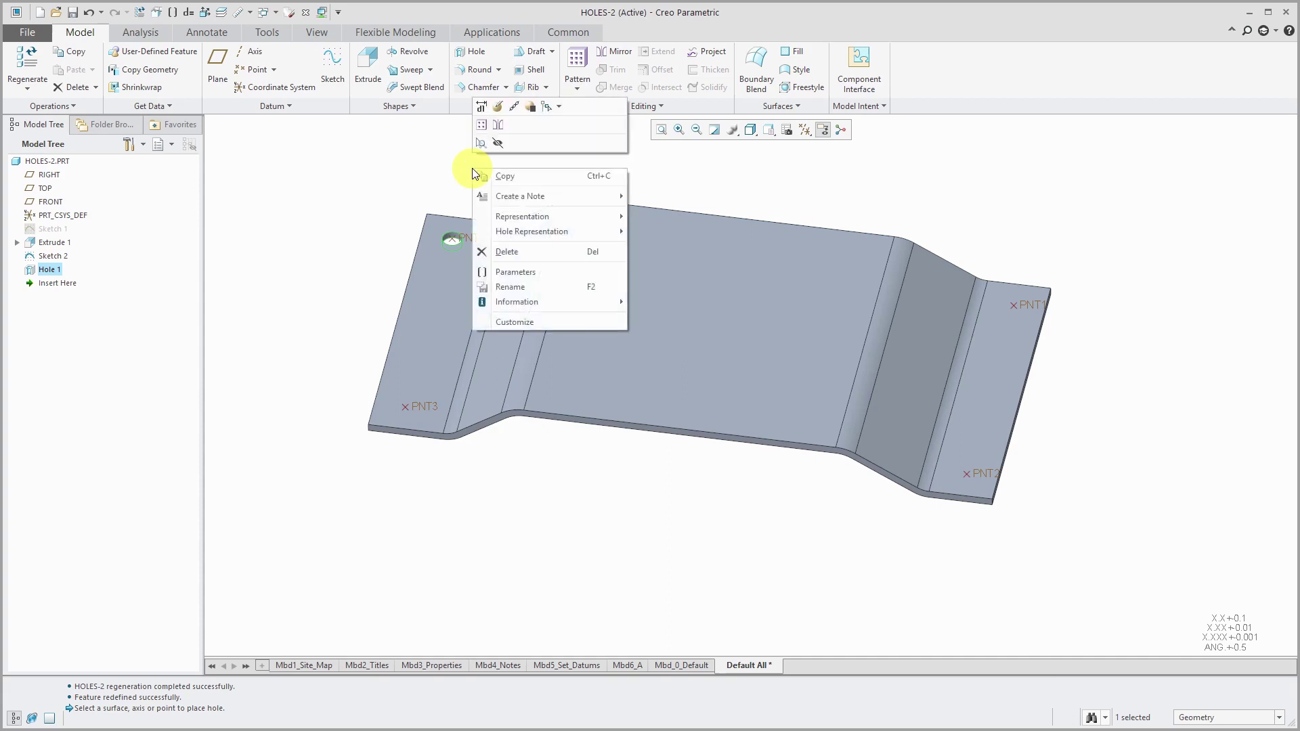
pyautogui.click(482, 126)
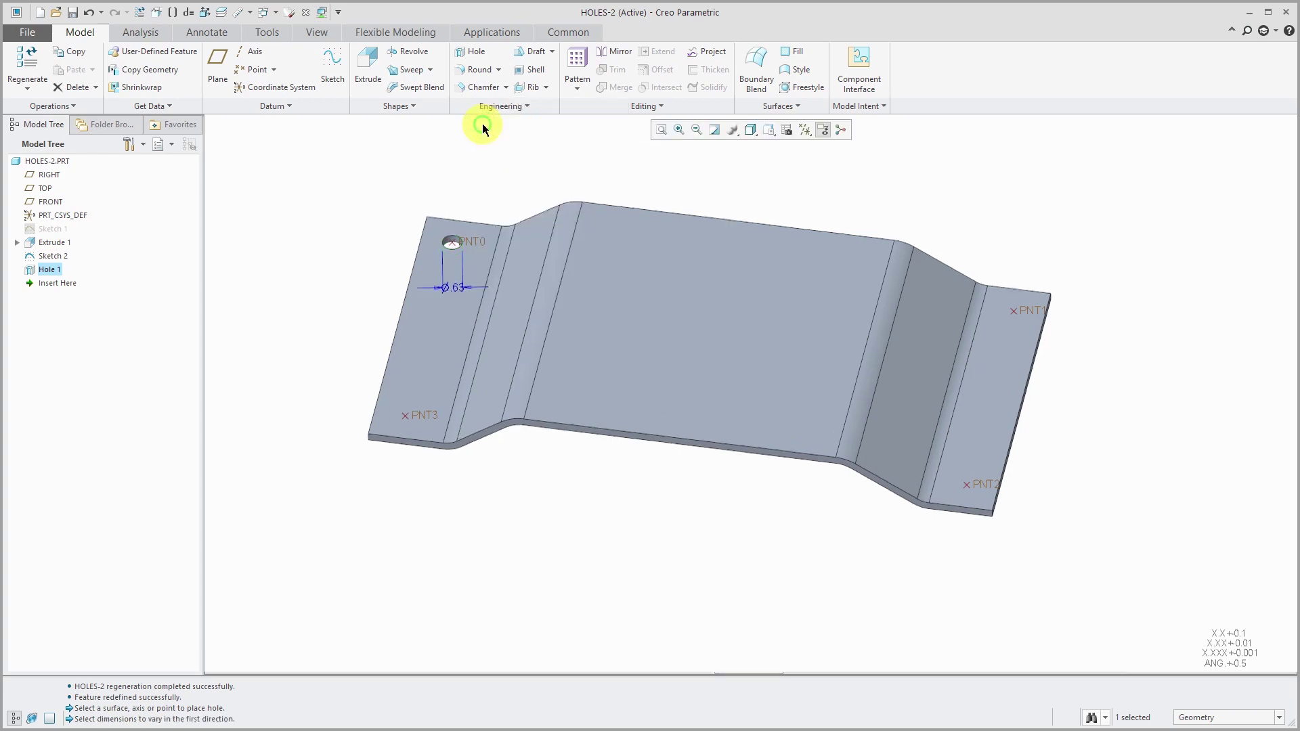
pyautogui.click(65, 70)
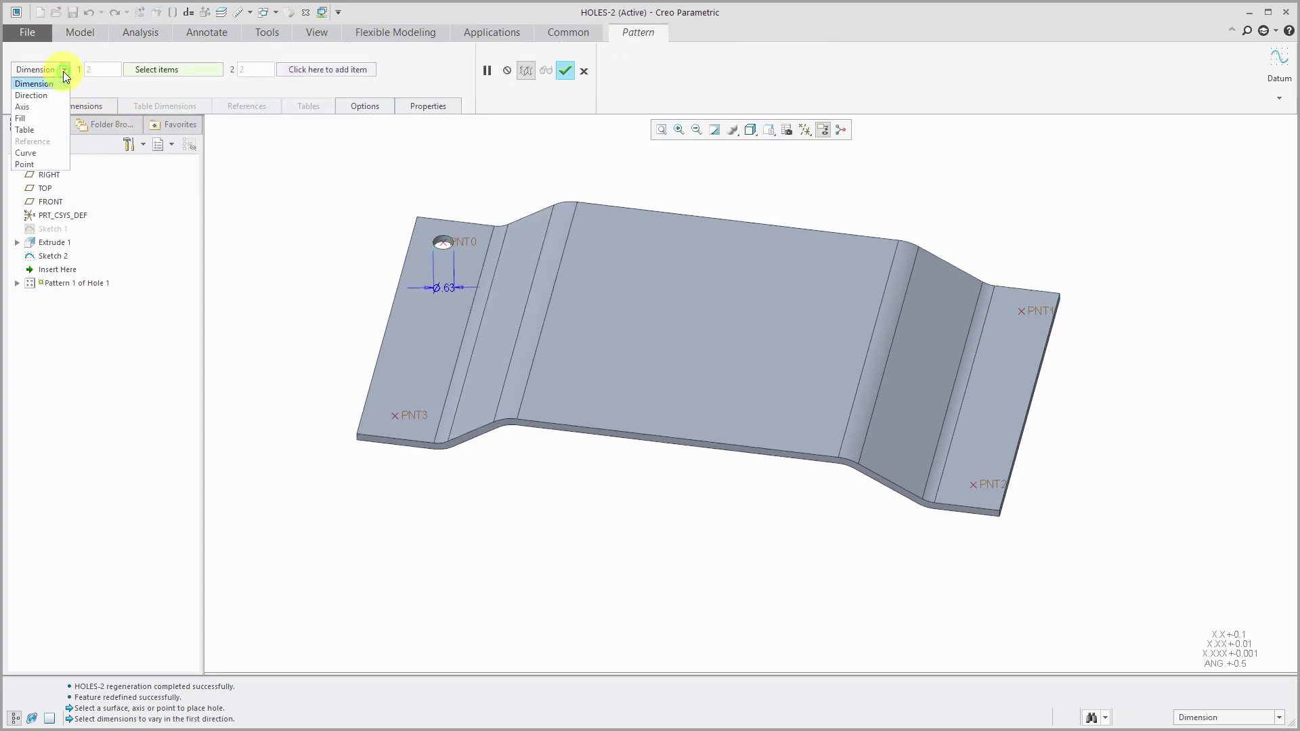
pyautogui.click(42, 162)
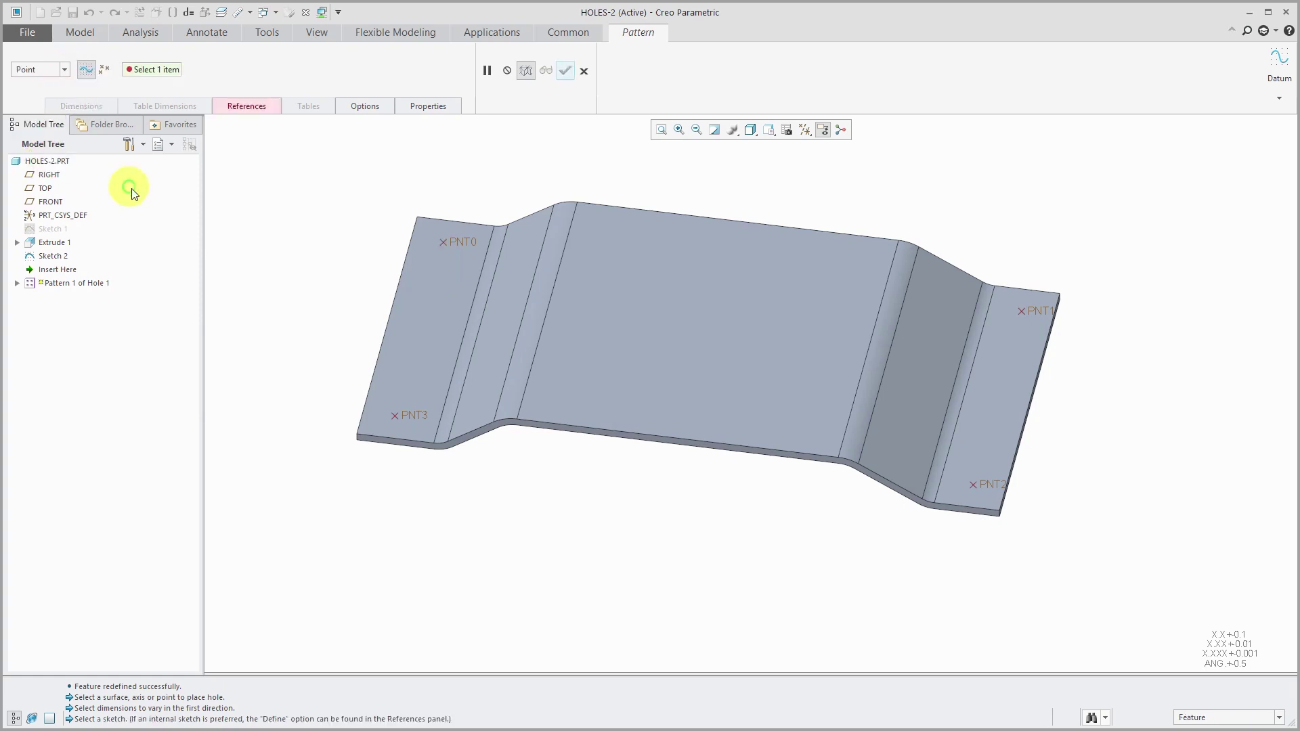
pyautogui.click(56, 256)
pyautogui.click(566, 71)
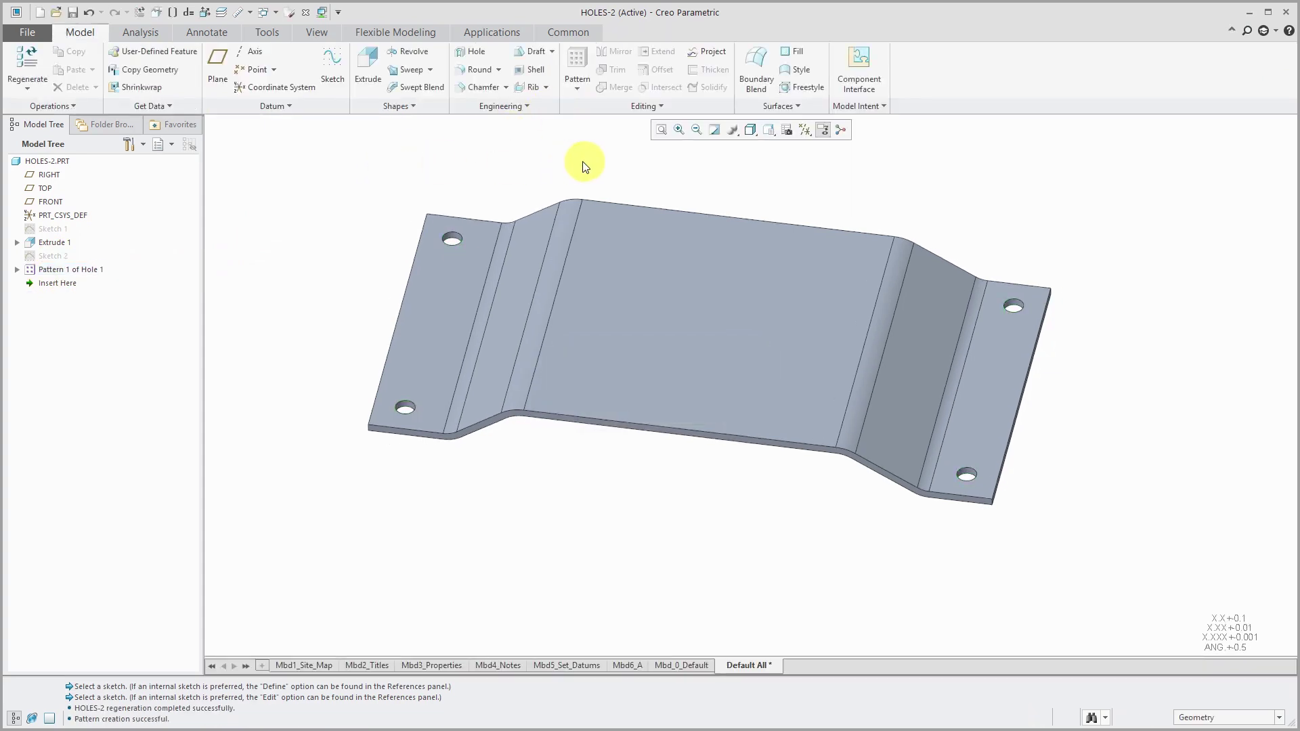
pyautogui.scroll(2, 555, 161)
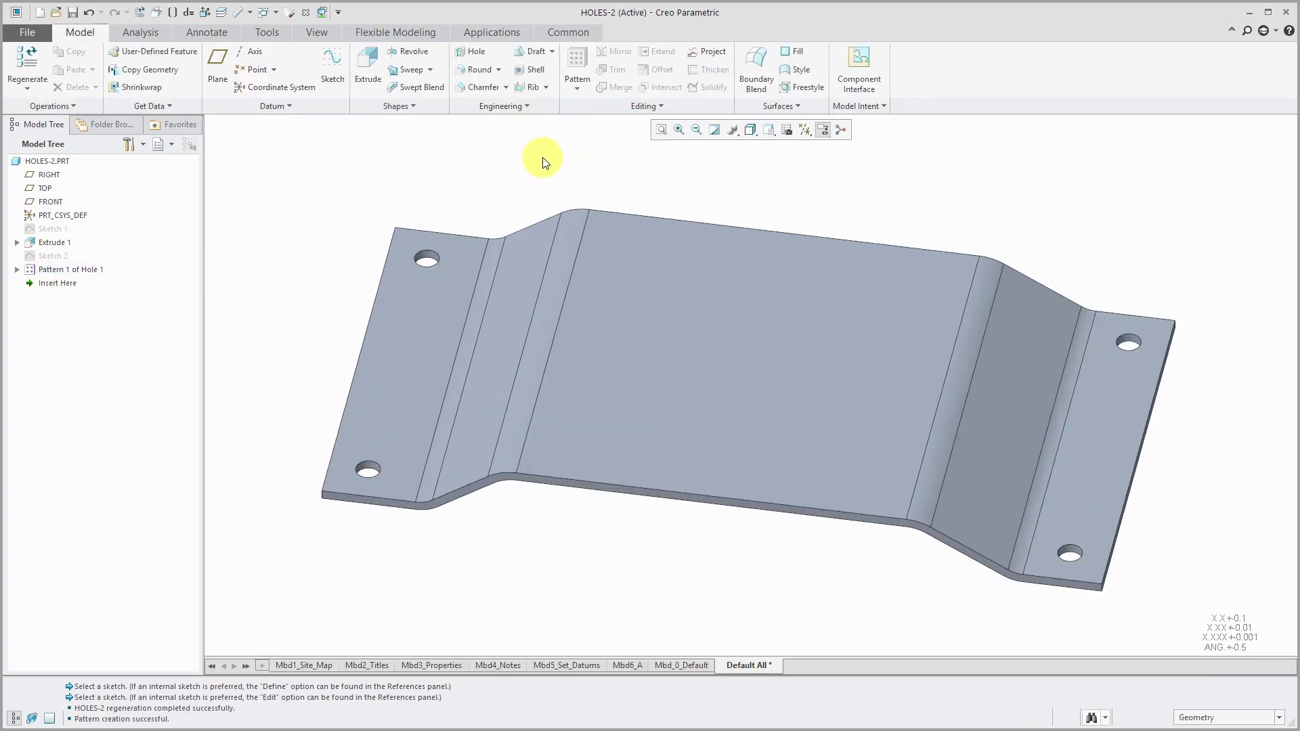